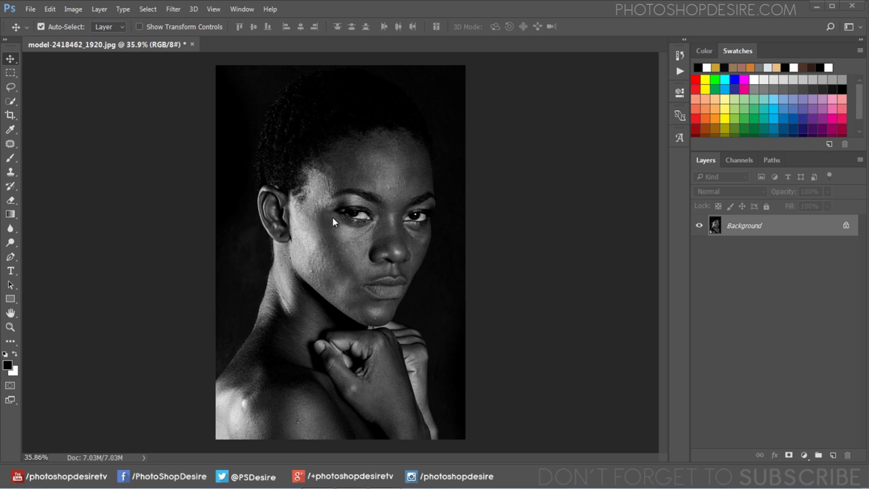
Step: Duplicate the Background layer into a Background copy above the original
scroll(378, 193, "up", 5)
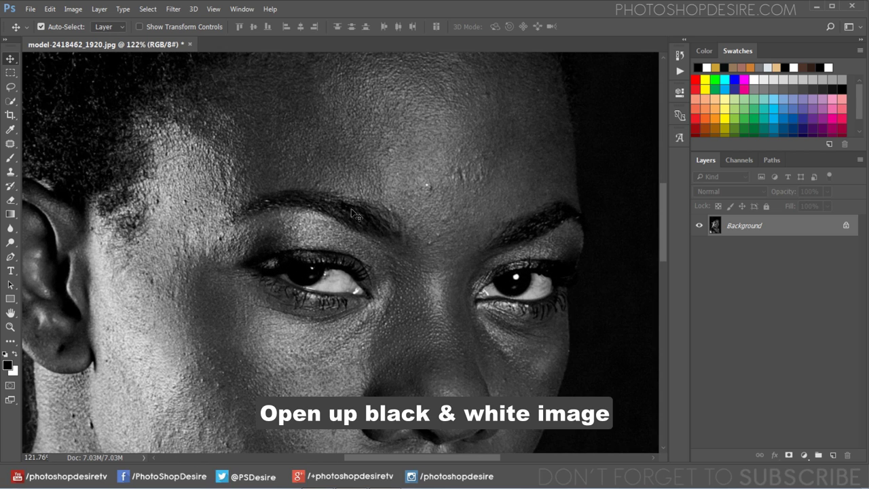
scroll(216, 250, "down", 1)
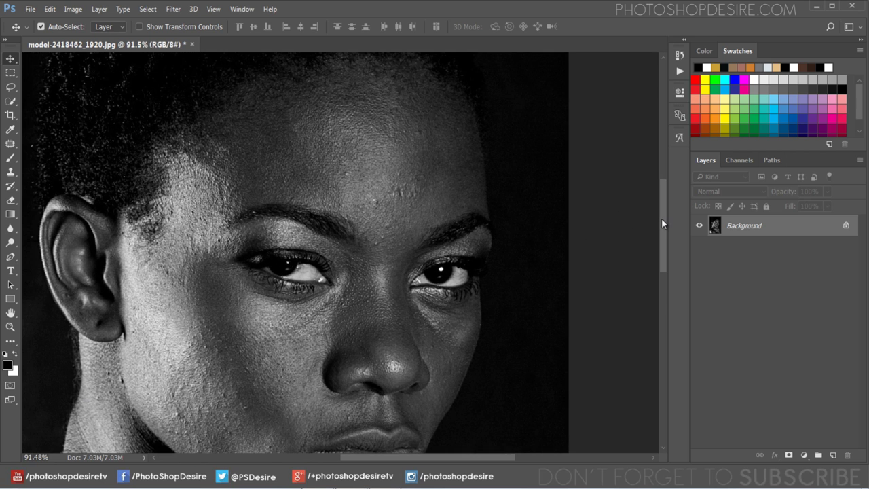
mouse_move(662, 223)
left_mouse_down()
mouse_move(669, 308)
mouse_move(662, 206)
left_mouse_up()
scroll(334, 290, "down", 1)
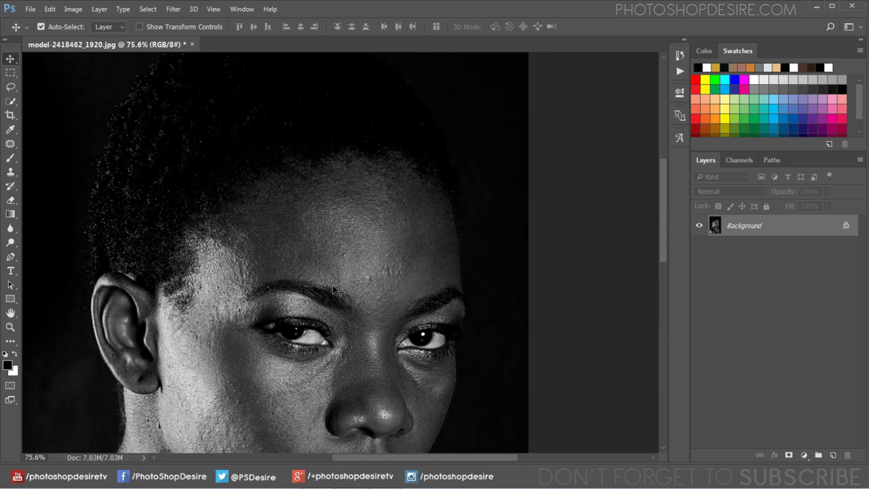
scroll(334, 291, "down", 1)
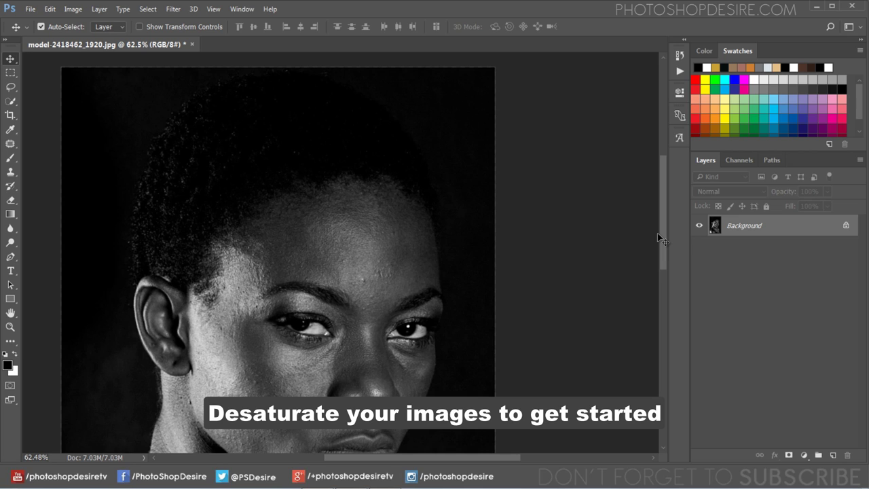
left_click_drag(661, 235, 663, 275)
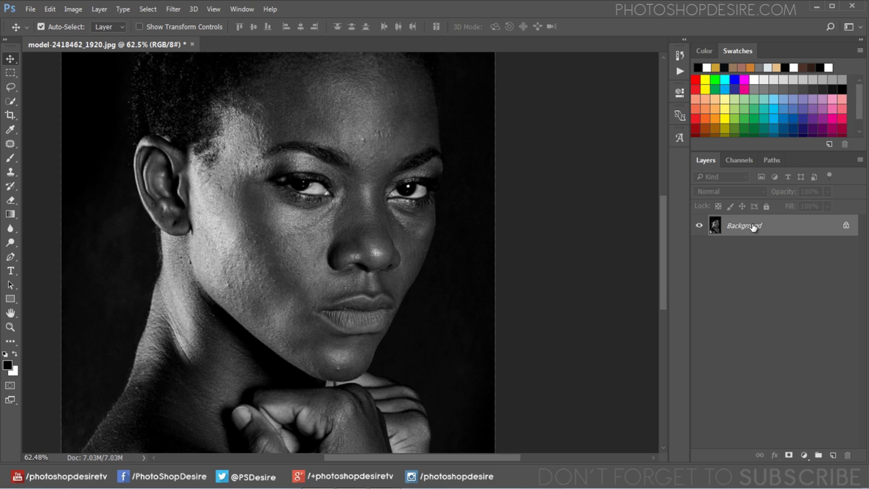
right_click(752, 225)
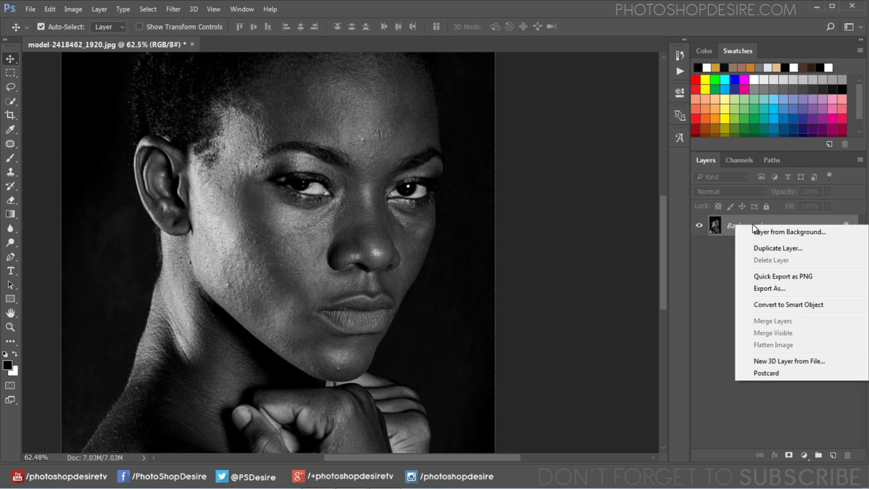
left_click(807, 247)
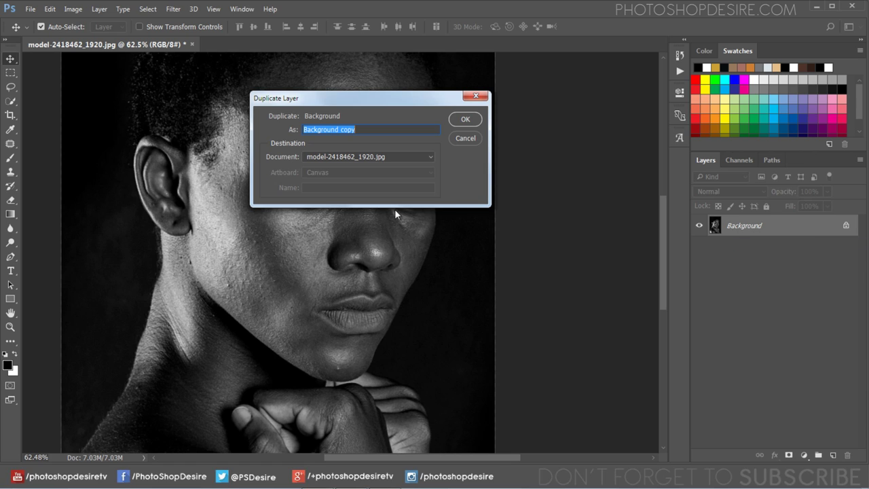
left_click(459, 123)
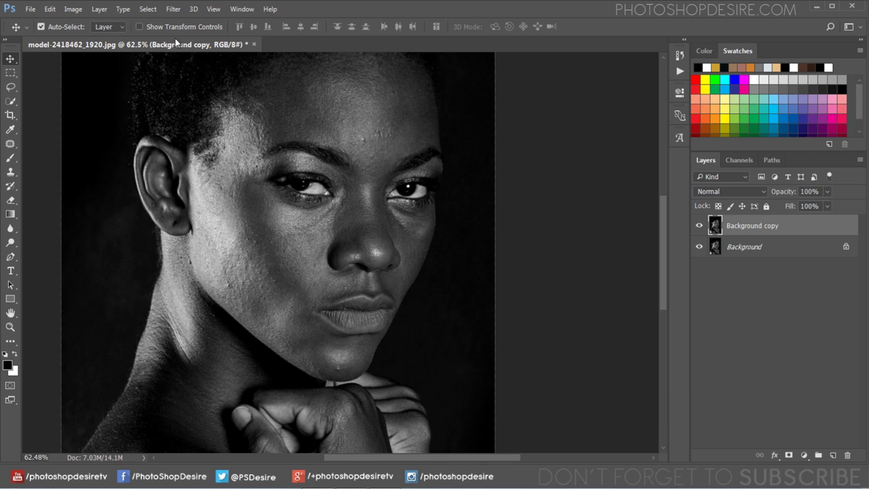
left_click(173, 9)
mouse_move(204, 191)
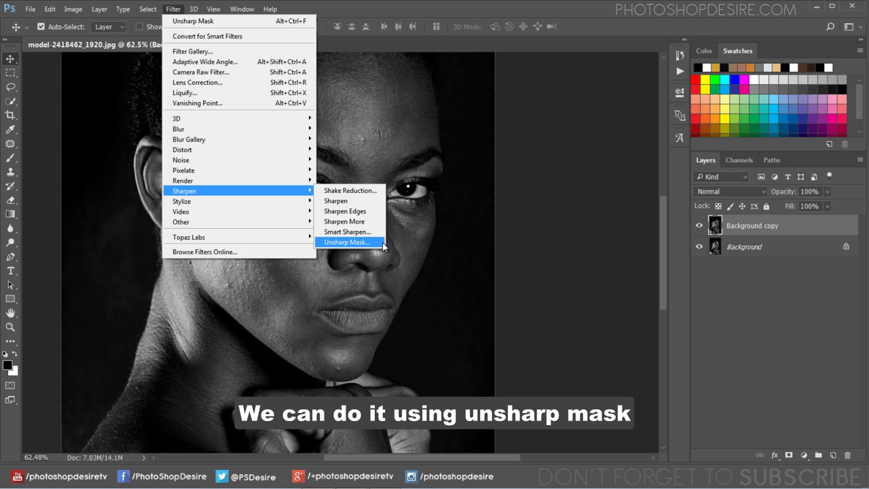
Step: Apply Unsharp Mask to Background copy: Amount 500%, Radius 4.0 px, Threshold 6 levels
left_click(383, 243)
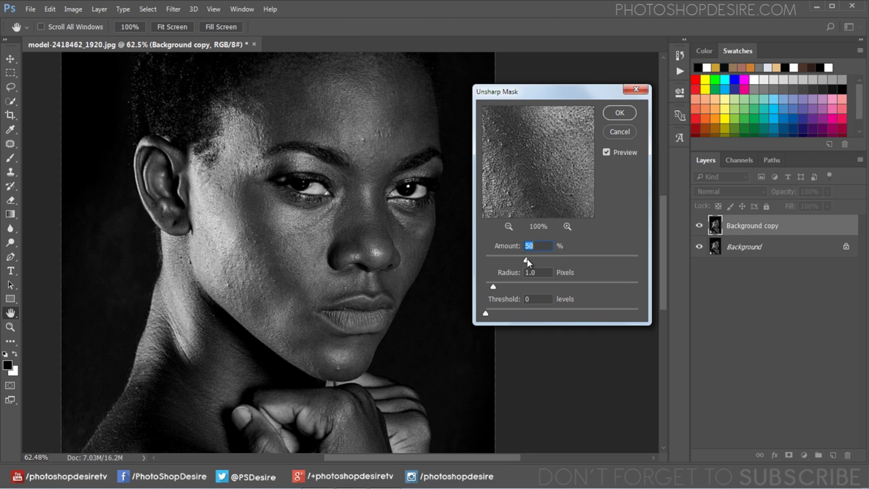
left_click_drag(560, 262, 637, 260)
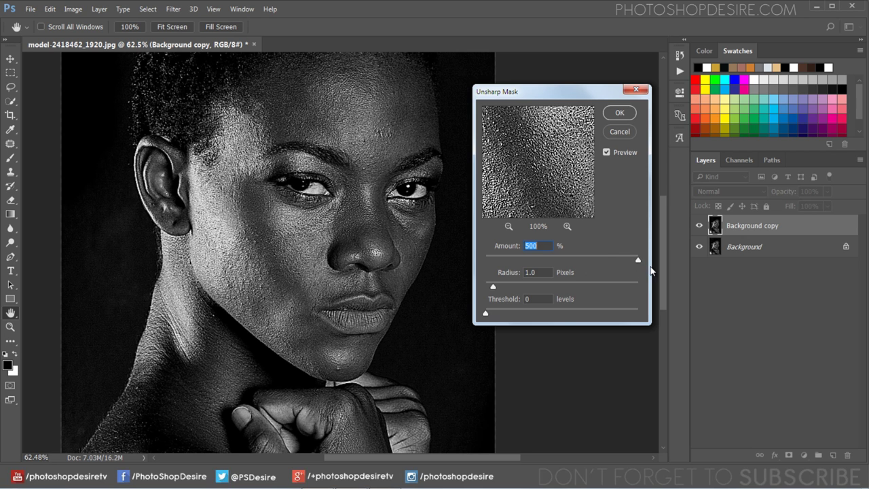
left_click(508, 226)
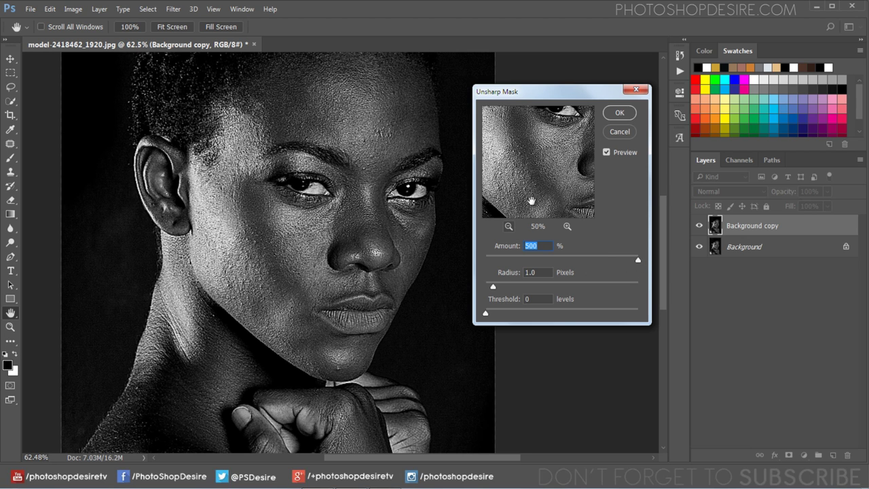
left_click(530, 193)
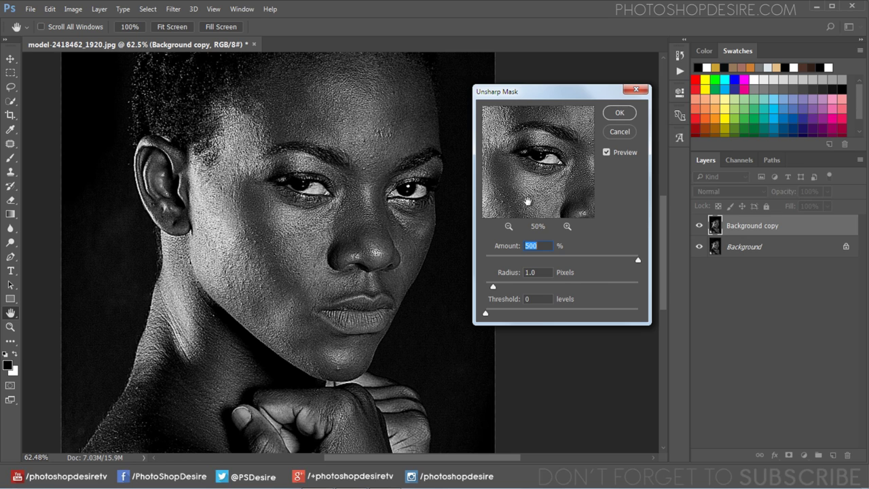
left_click_drag(493, 286, 518, 290)
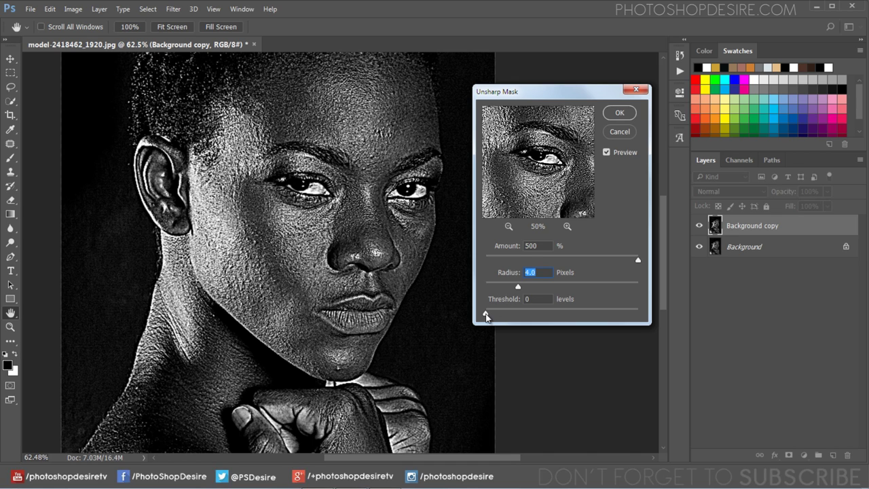
left_click_drag(486, 316, 494, 318)
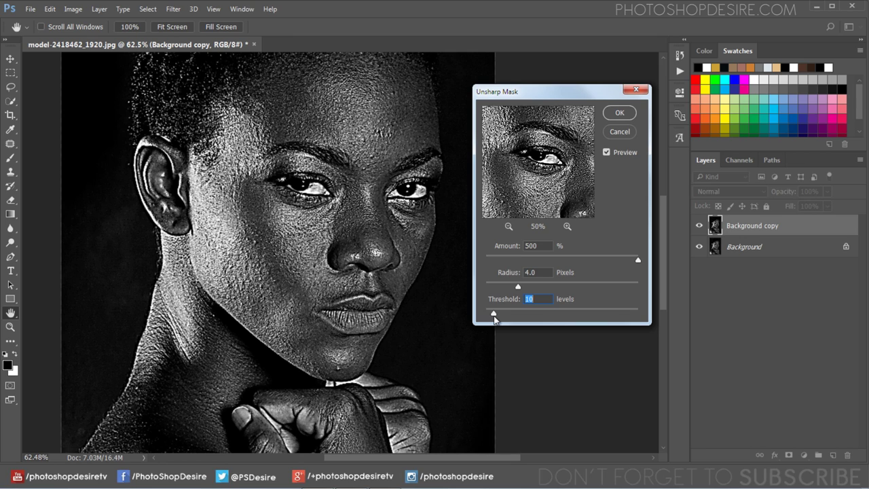
left_click_drag(493, 315, 492, 318)
left_click_drag(491, 316, 491, 317)
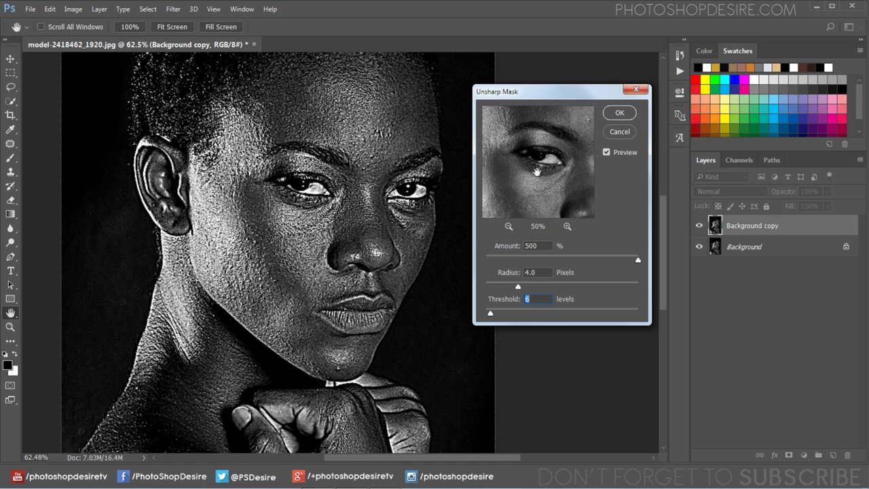
left_click_drag(519, 167, 518, 194)
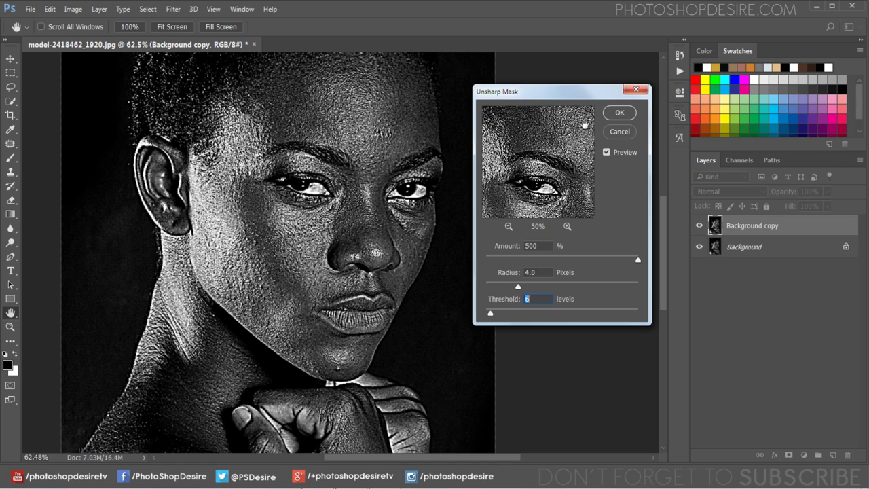
left_click(618, 114)
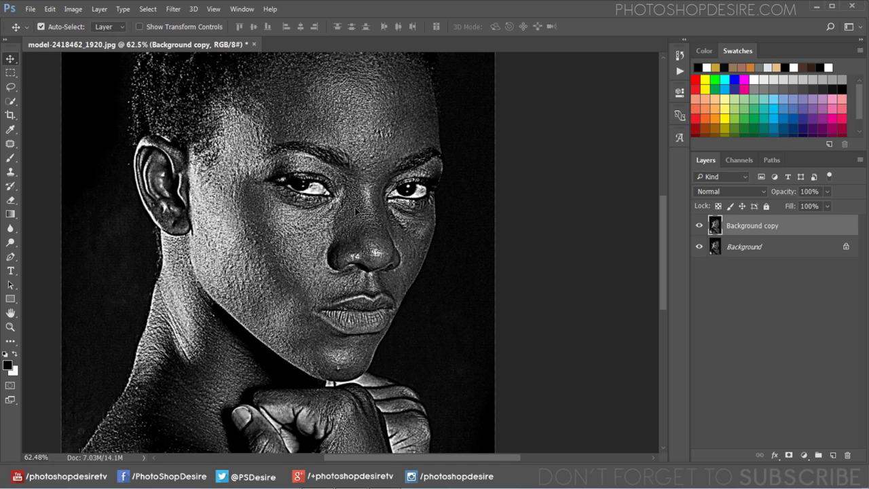
key("ctrl+0")
scroll(352, 224, "up", 2)
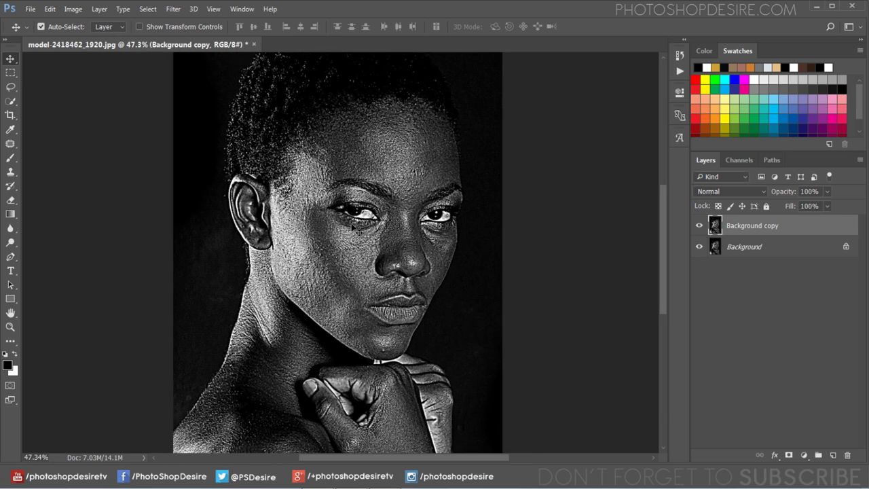
scroll(433, 174, "up", 2)
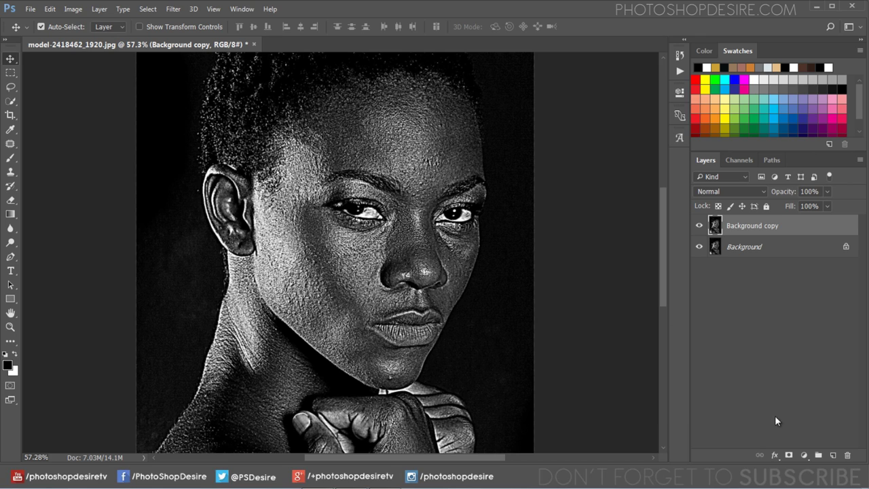
Step: Add a solid colour fill layer in gold hex cba135
left_click(803, 454)
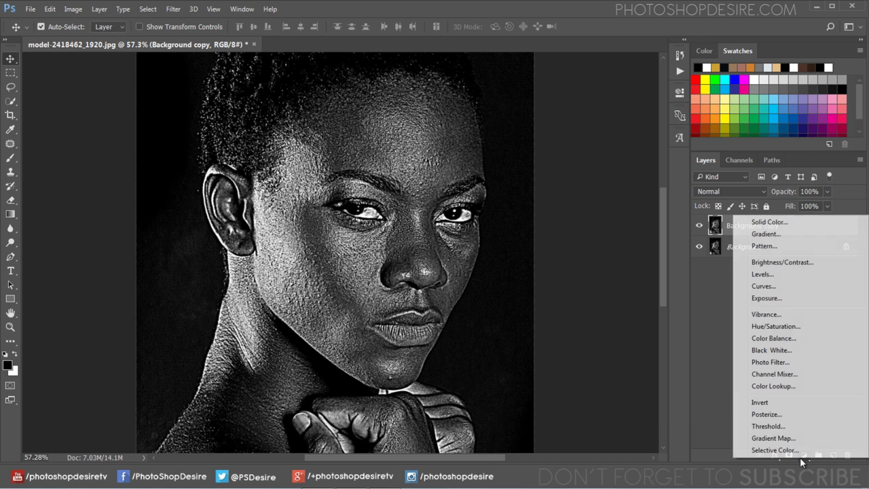
left_click(784, 226)
left_click_drag(608, 101, 556, 94)
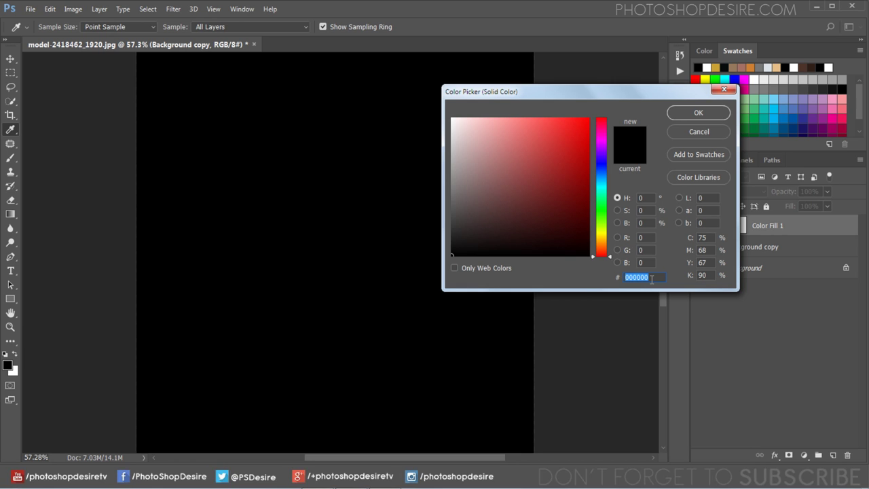
type("c")
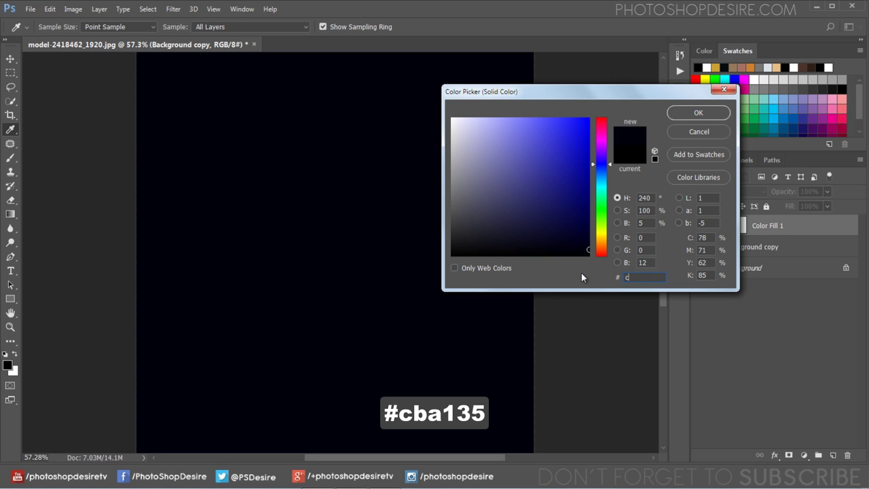
type("ba")
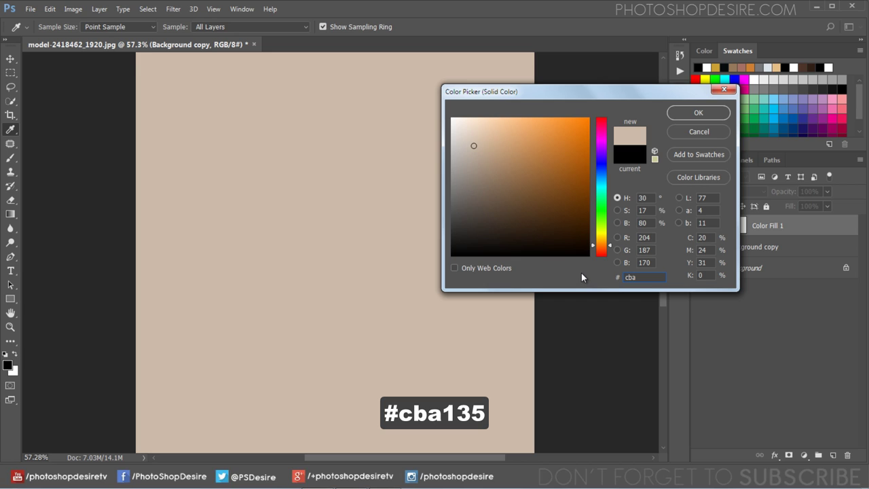
type("135")
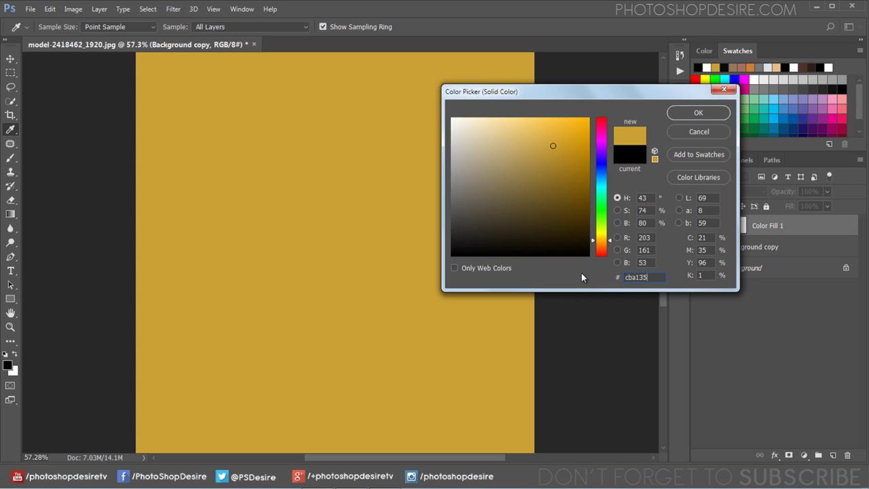
left_click(685, 114)
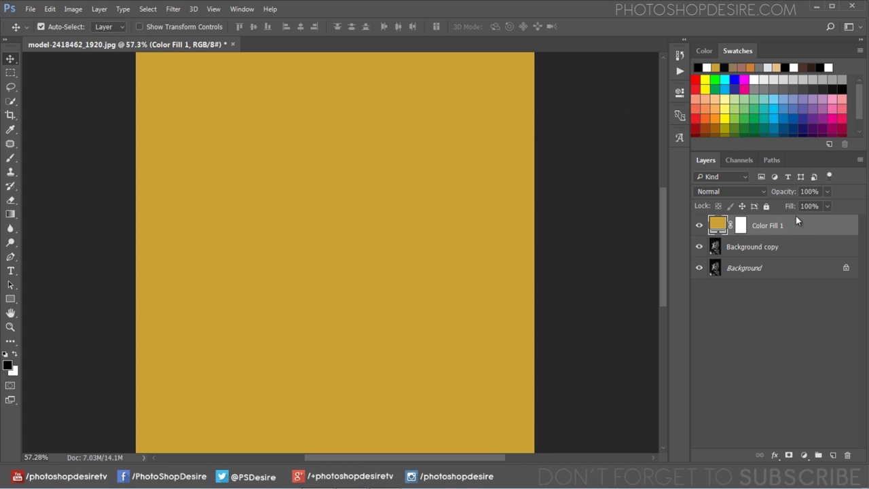
Step: Set Color Fill 1 to Color blend mode and toggle it to compare
left_click(761, 192)
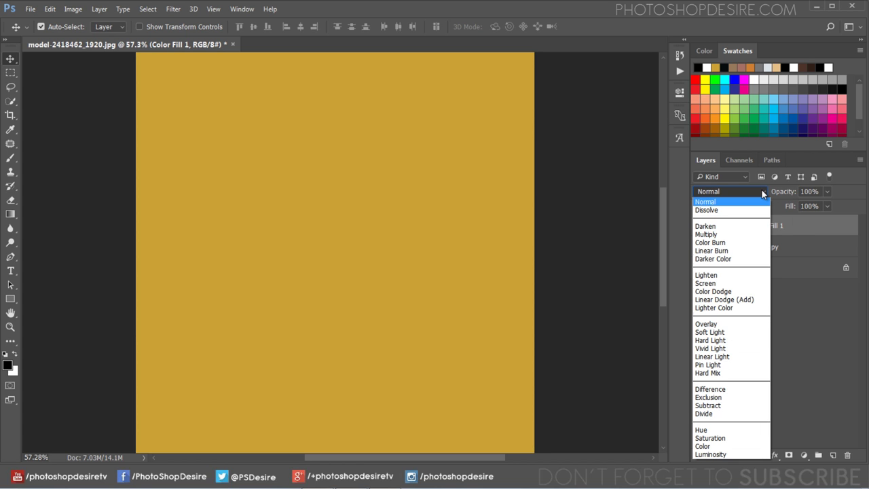
left_click(738, 447)
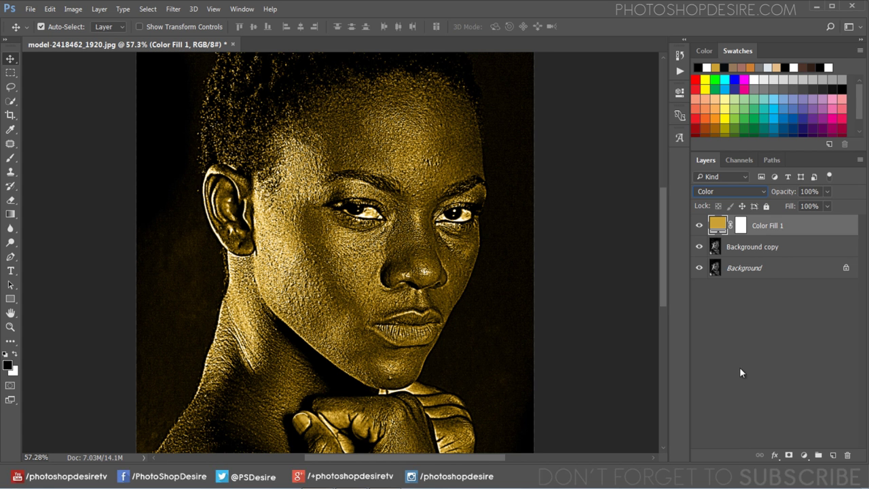
left_click(700, 226)
left_click(700, 226)
left_click(802, 454)
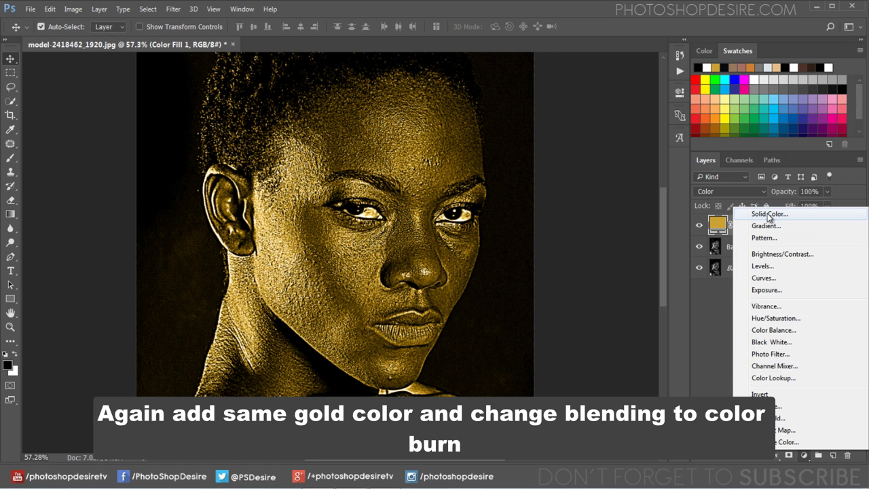
Step: Add Color Fill 2 in #cba135 using Color Burn blending at 40% opacity
left_click(769, 215)
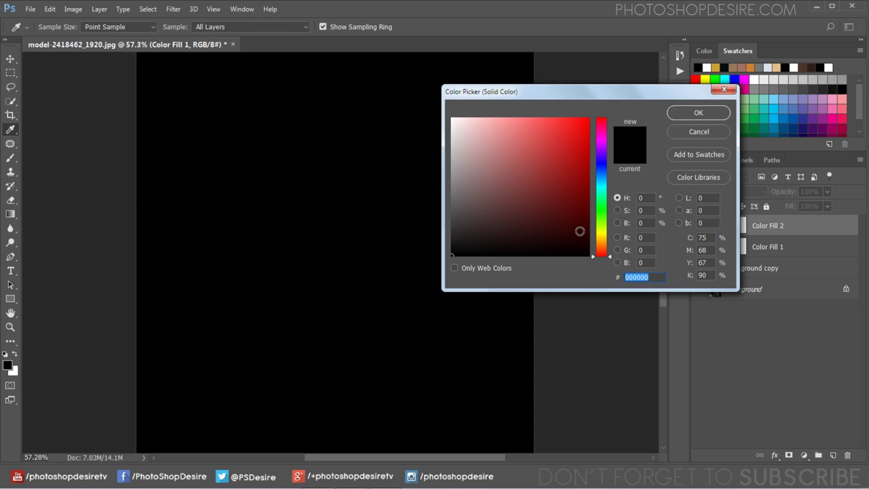
type("cba1")
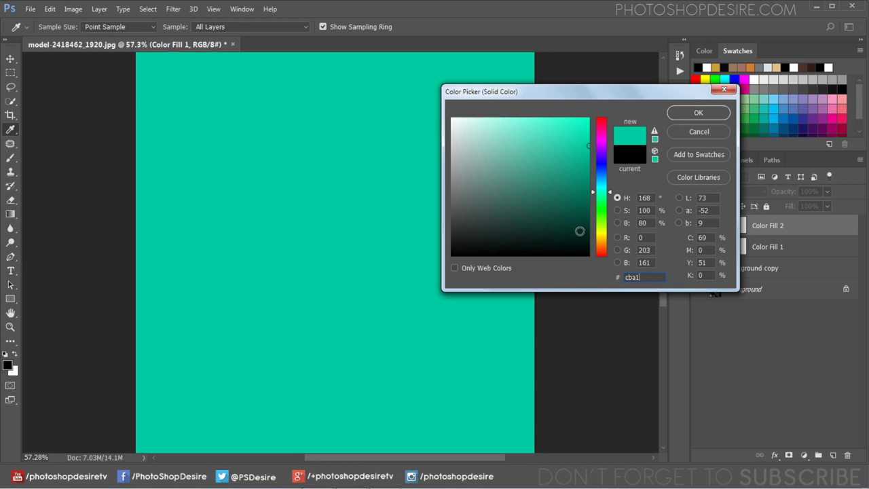
type("35")
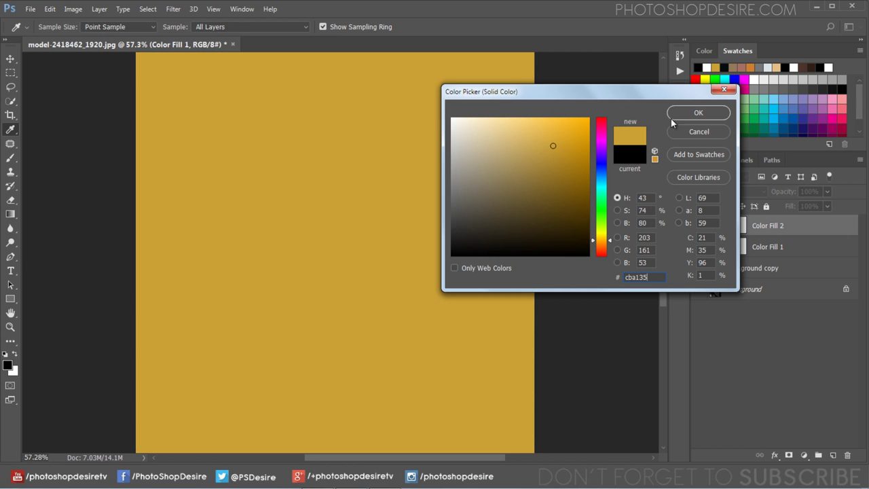
left_click(679, 113)
left_click(724, 192)
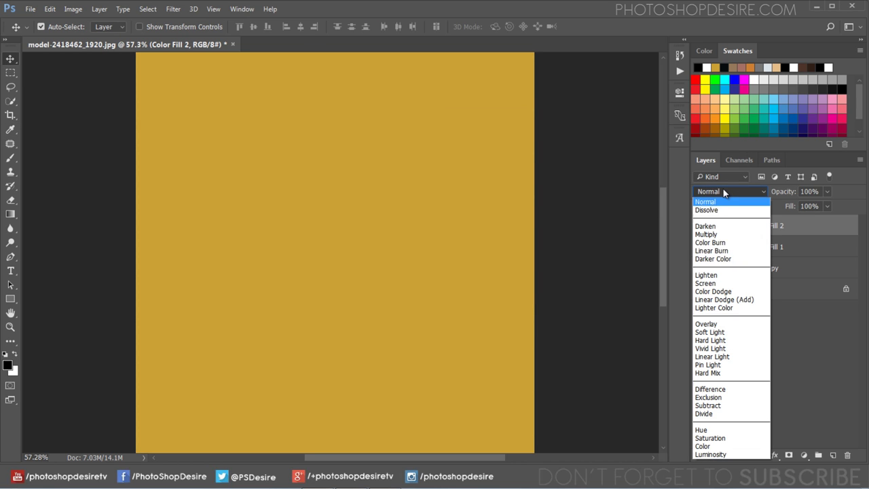
left_click(735, 244)
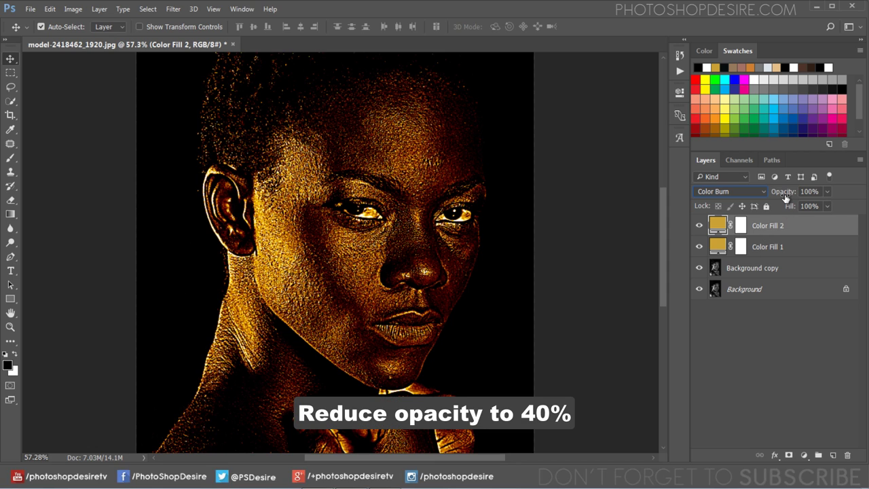
left_click_drag(786, 196, 752, 198)
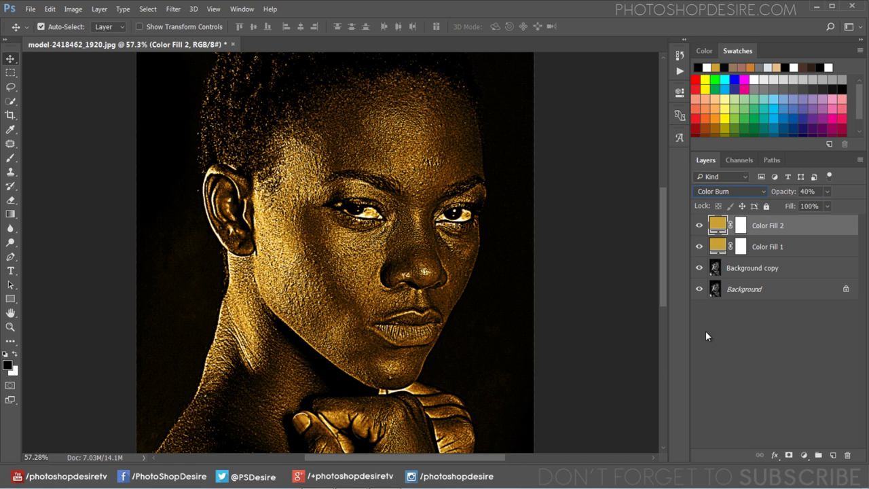
Step: Compare Color Fill 2 on and off, then select Color Fill 1 and Background copy too
left_click(700, 226)
left_click(699, 225)
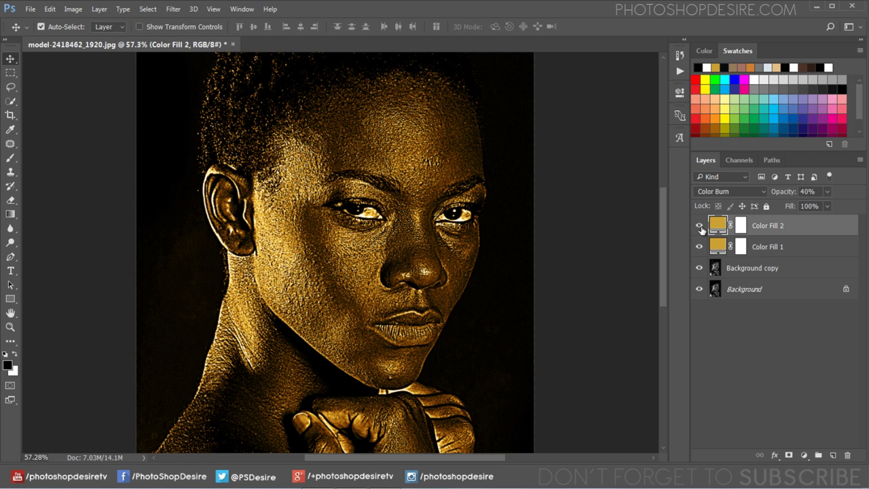
left_click(757, 246, "shift")
key("alt+shift+bracketleft")
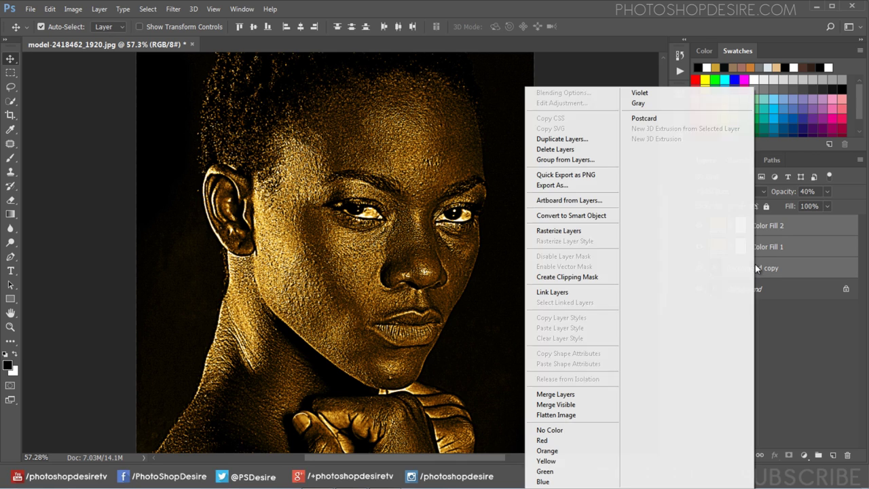
Step: Group the three selected layers into a group named 'Dry Gold Paint'
right_click(756, 272)
left_click(597, 162)
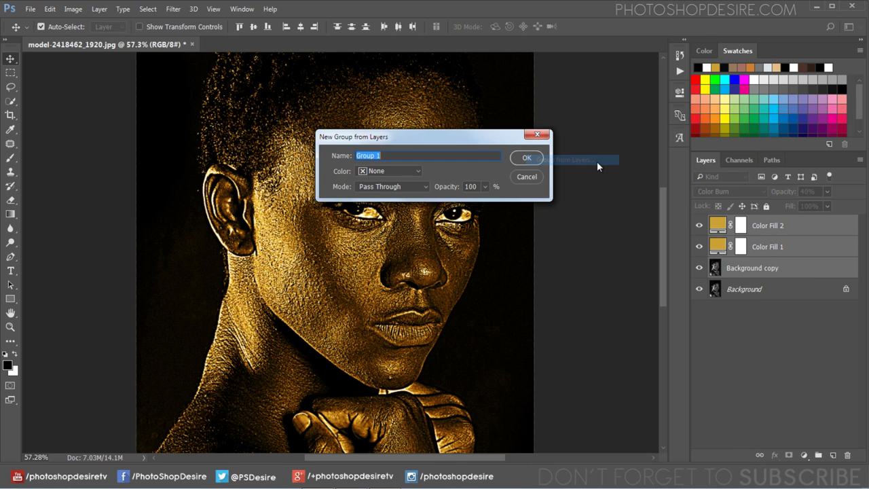
type("D")
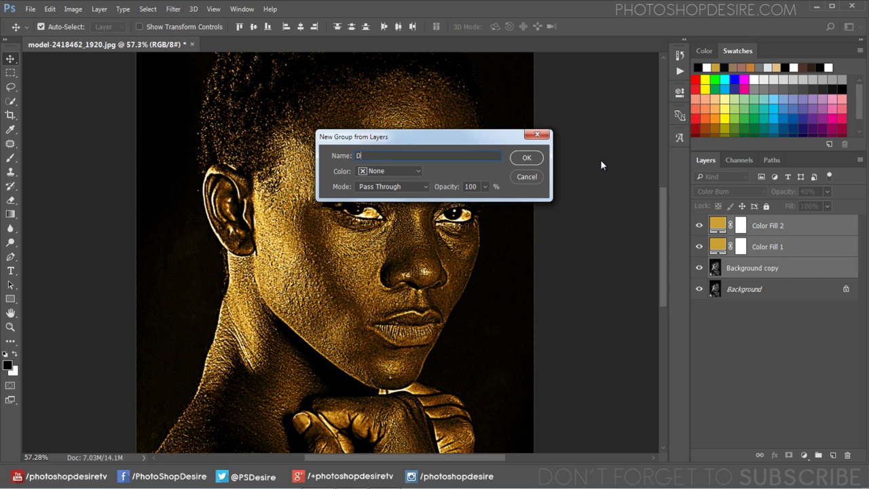
type("ry Go")
type("ld Pain")
type("t")
left_click(524, 159)
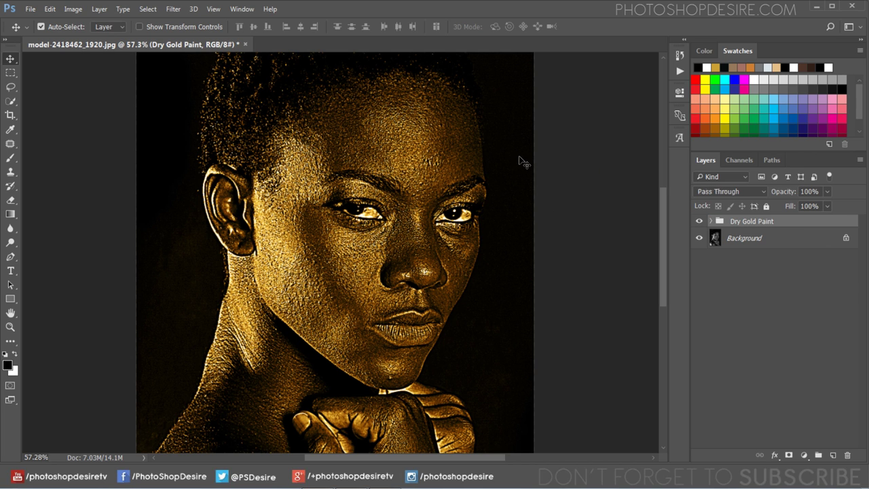
Step: Toggle the Dry Gold Paint group's visibility to compare before and after
left_click(702, 223)
left_click(700, 222)
left_click(700, 222)
left_click(700, 222)
scroll(445, 223, "down", 4)
scroll(445, 223, "up", 2)
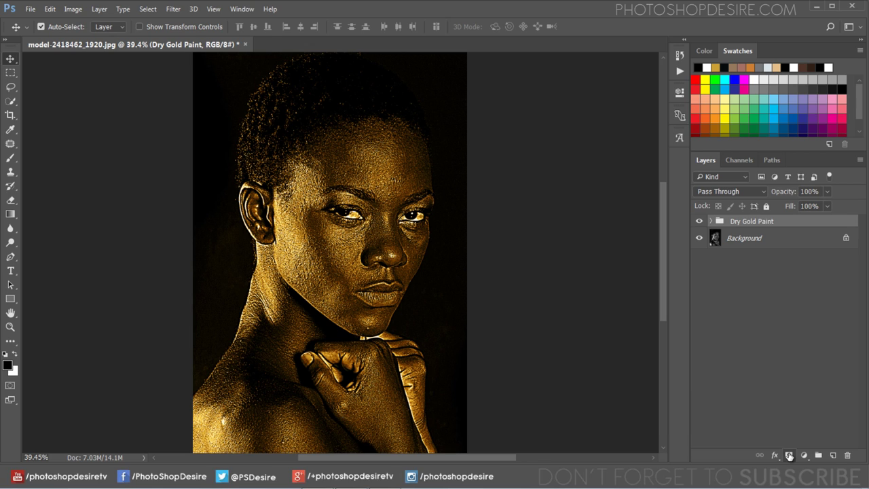
Step: Add a layer mask to the Dry Gold Paint group
left_click(789, 455)
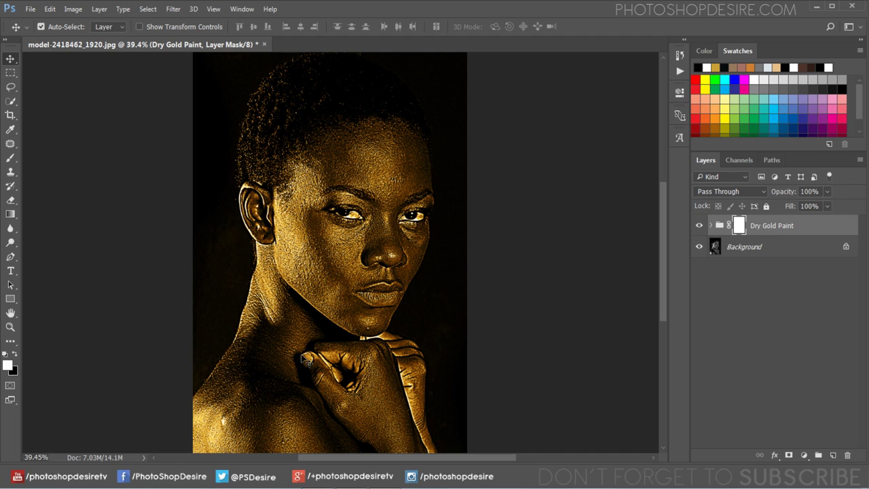
scroll(357, 221, "up", 1)
scroll(357, 222, "up", 2)
scroll(357, 221, "up", 2)
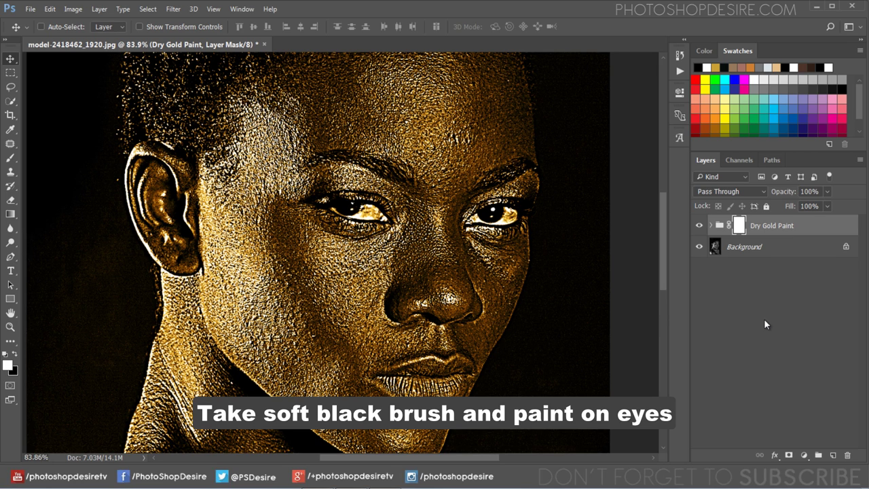
Step: Paint black on the mask with a smaller brush to remove gold from the left eye
left_click(14, 160)
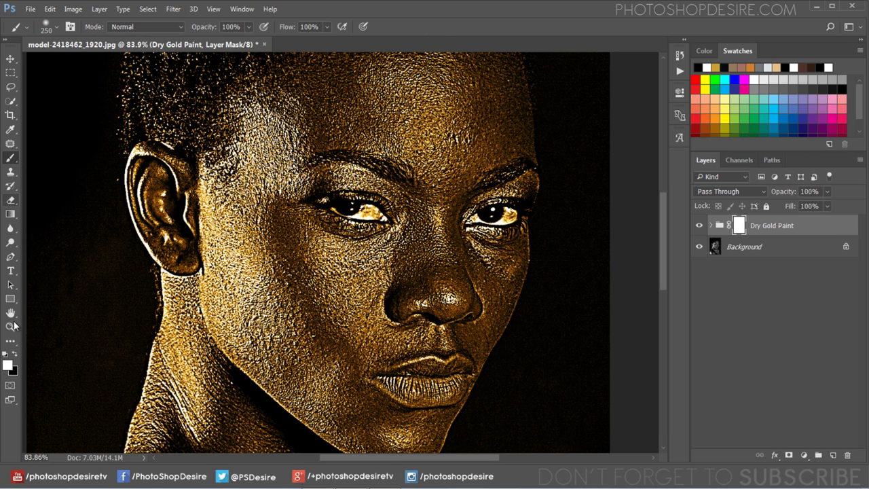
left_click(14, 354)
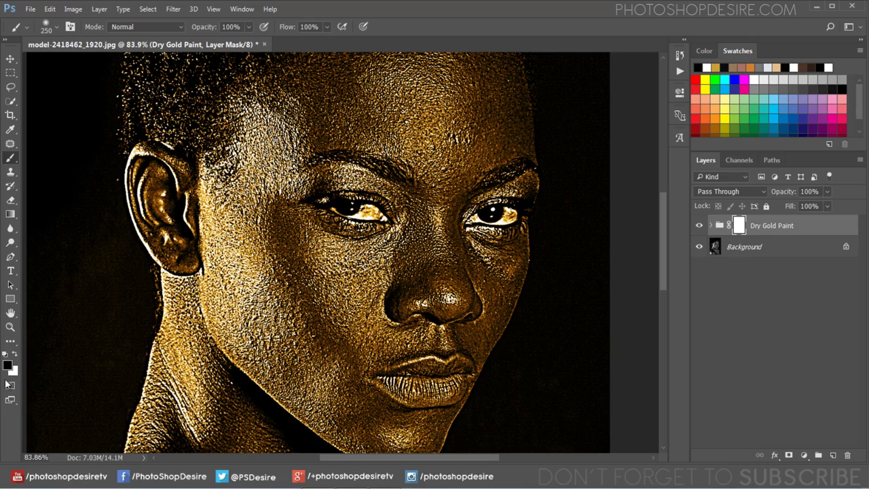
scroll(356, 207, "up", 2)
scroll(356, 207, "up", 3)
key("bracketleft")
key("bracketleft")
key("bracketleft")
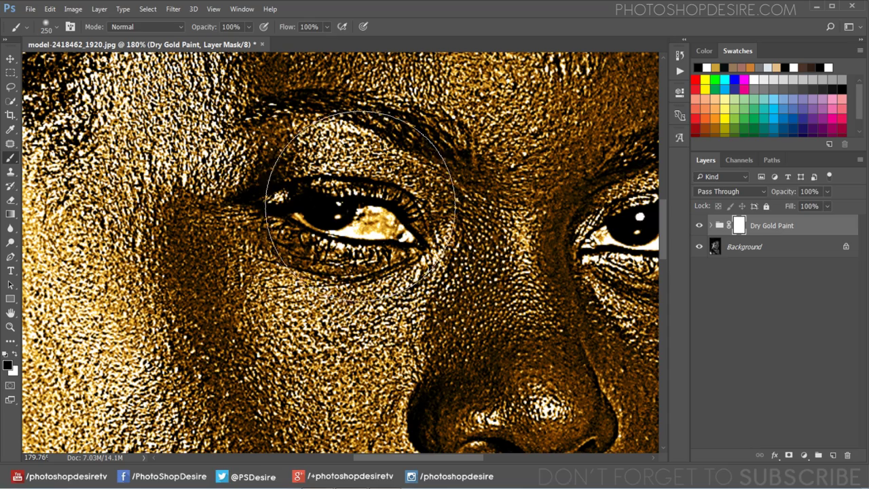
key("bracketleft")
key("bracketleft")
key("bracketleft")
key("bracketleft")
key("bracketleft")
key("bracketleft")
mouse_move(318, 214)
left_mouse_down()
mouse_move(388, 228)
mouse_move(380, 221)
mouse_move(410, 236)
left_mouse_up()
key("bracketleft")
key("bracketleft")
key("bracketleft")
key("bracketleft")
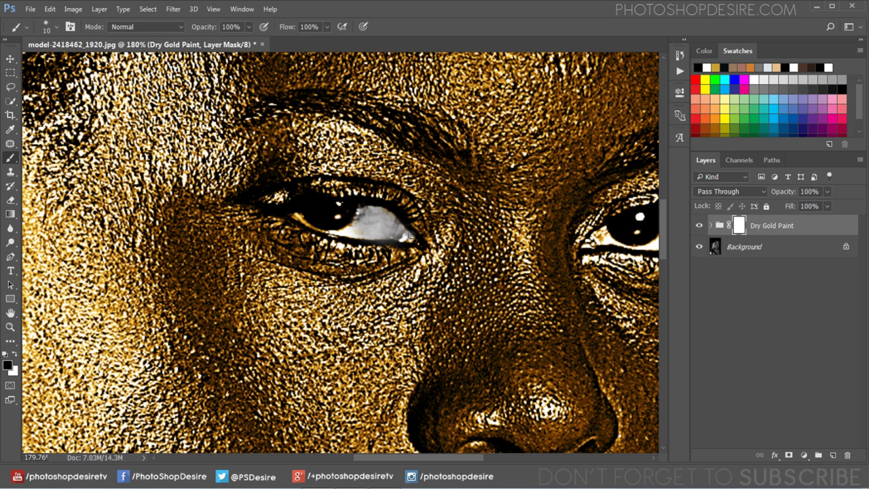
left_click_drag(356, 217, 296, 215)
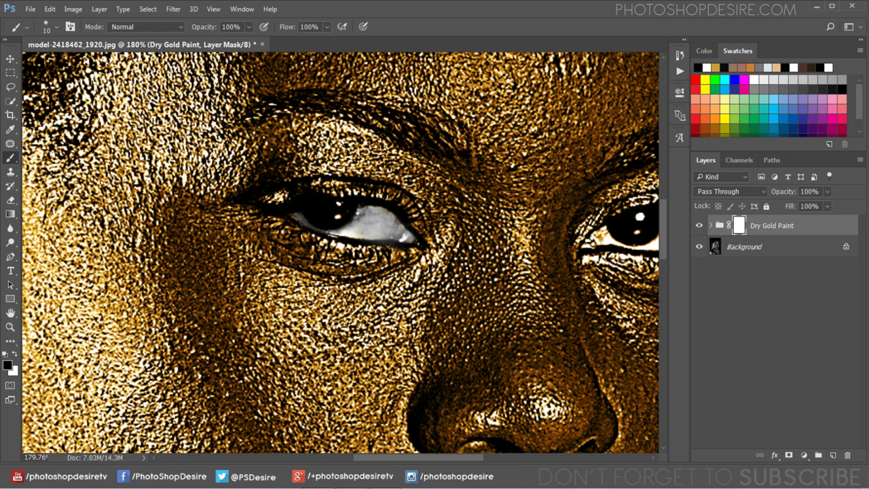
Step: Restore gold with white where the left eye was overpainted, then return to black
key("x")
scroll(274, 184, "up", 2)
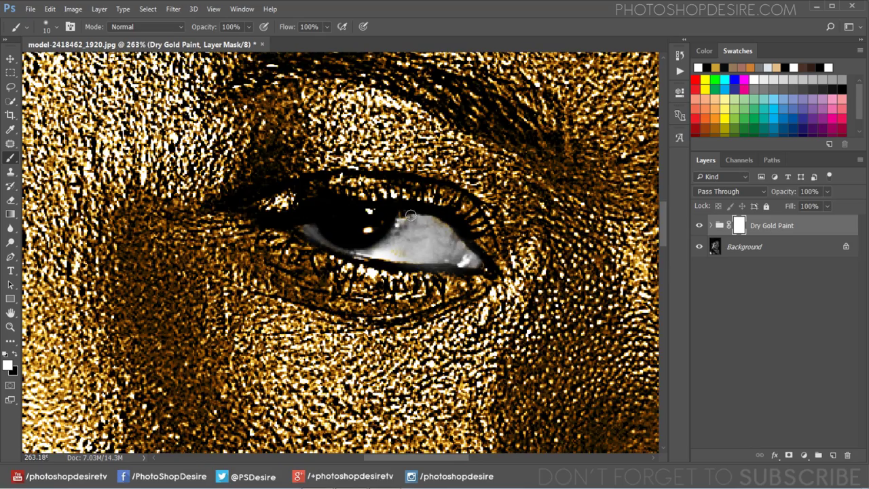
mouse_move(398, 216)
left_mouse_down()
mouse_move(442, 228)
mouse_move(434, 227)
mouse_move(462, 245)
mouse_move(404, 217)
left_mouse_up()
key("x")
Step: Unmask the inner corner of the right eye and review the result
scroll(403, 218, "down", 2)
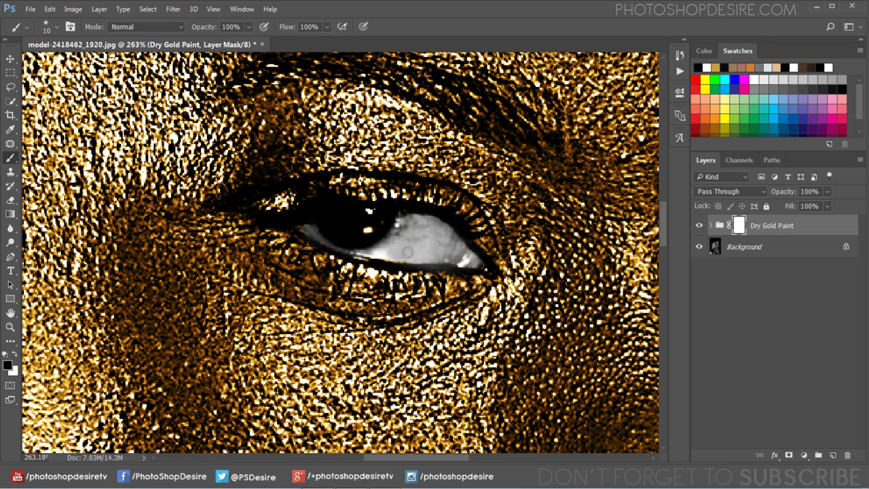
scroll(435, 253, "down", 3)
scroll(546, 254, "up", 2)
scroll(546, 255, "up", 4)
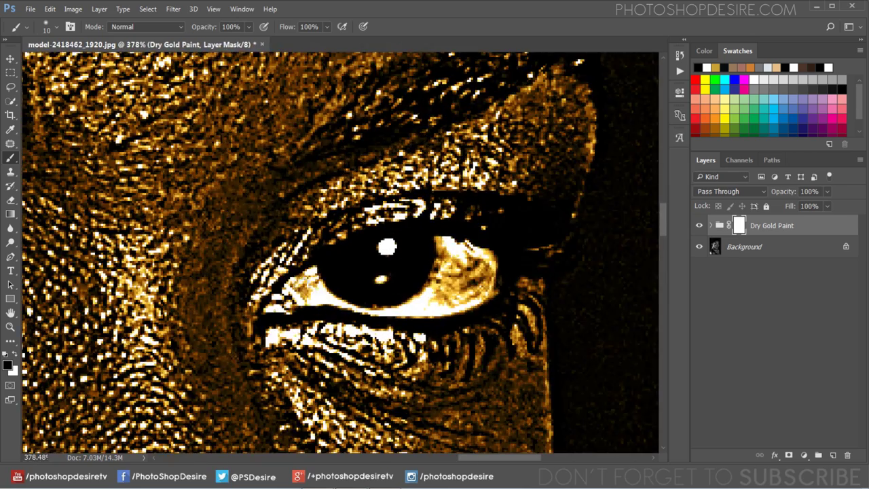
mouse_move(292, 302)
left_mouse_down()
mouse_move(285, 289)
mouse_move(311, 273)
mouse_move(283, 292)
mouse_move(309, 302)
mouse_move(326, 289)
mouse_move(349, 308)
mouse_move(383, 312)
mouse_move(412, 306)
mouse_move(436, 282)
mouse_move(442, 251)
mouse_move(462, 243)
mouse_move(448, 239)
mouse_move(493, 262)
mouse_move(494, 288)
mouse_move(420, 310)
mouse_move(451, 263)
mouse_move(480, 282)
mouse_move(461, 305)
mouse_move(428, 309)
mouse_move(472, 265)
mouse_move(450, 291)
mouse_move(405, 311)
mouse_move(467, 305)
mouse_move(343, 296)
mouse_move(309, 270)
mouse_move(314, 293)
mouse_move(298, 298)
left_mouse_up()
scroll(297, 297, "down", 5)
scroll(297, 297, "down", 5)
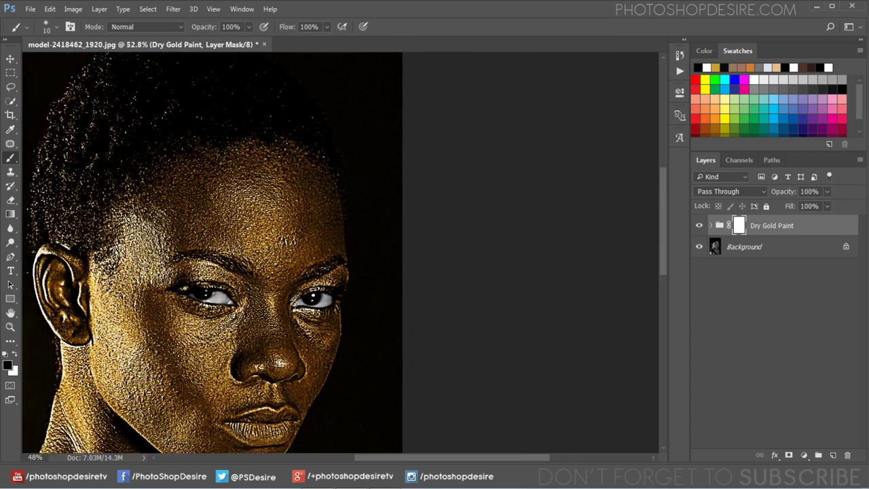
scroll(407, 272, "down", 3)
scroll(487, 237, "up", 2)
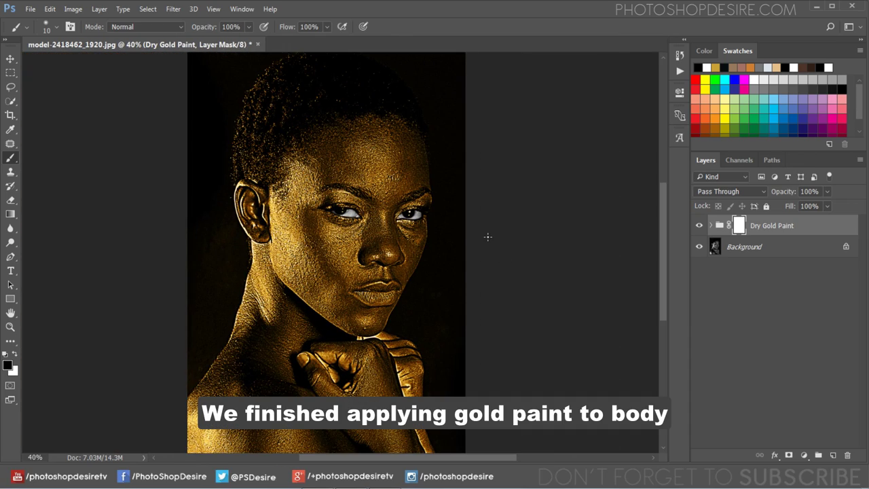
left_click(700, 227)
left_click(700, 227)
left_click(700, 227)
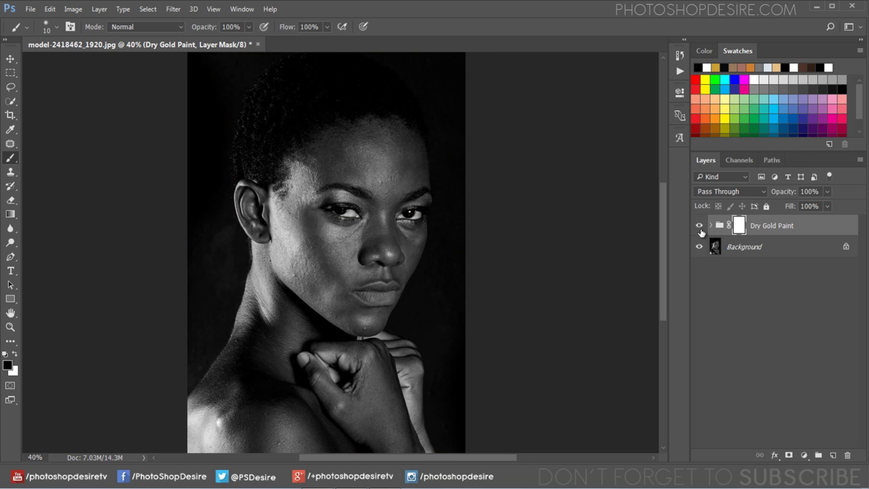
left_click(700, 227)
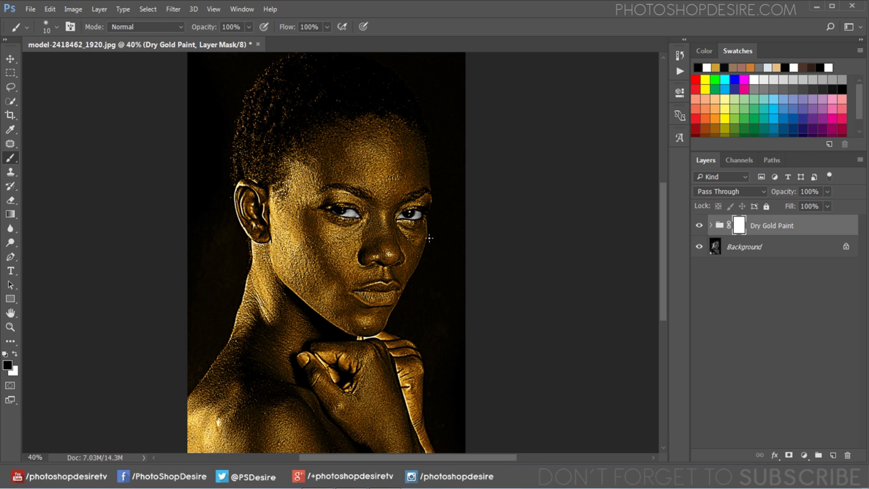
left_click(10, 59)
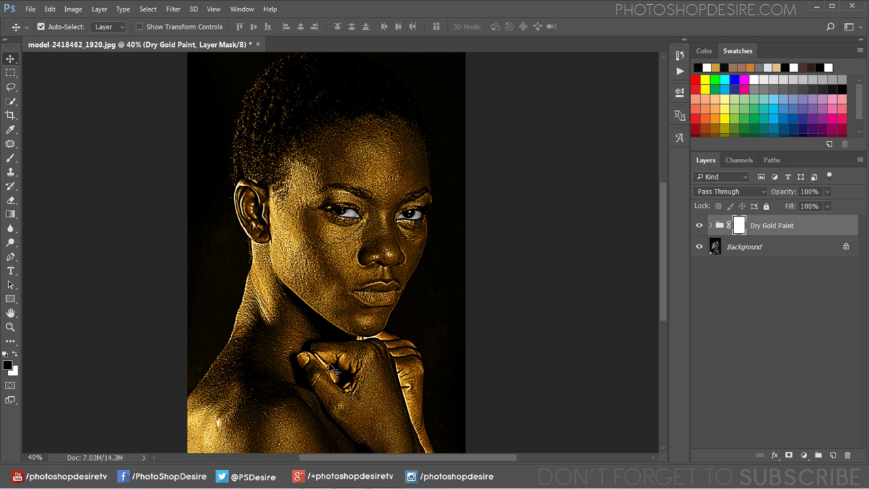
Step: Add a Hue/Saturation layer with Hue shifted to -70 toward pink
left_click(806, 455)
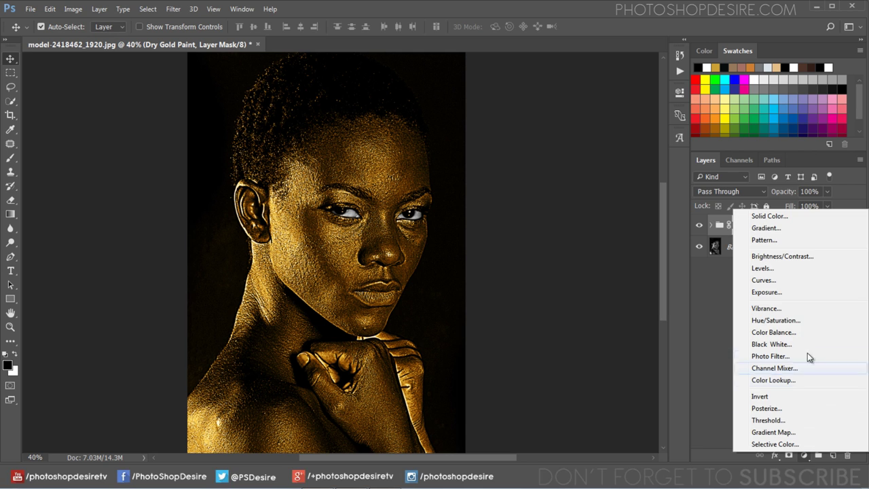
left_click(799, 324)
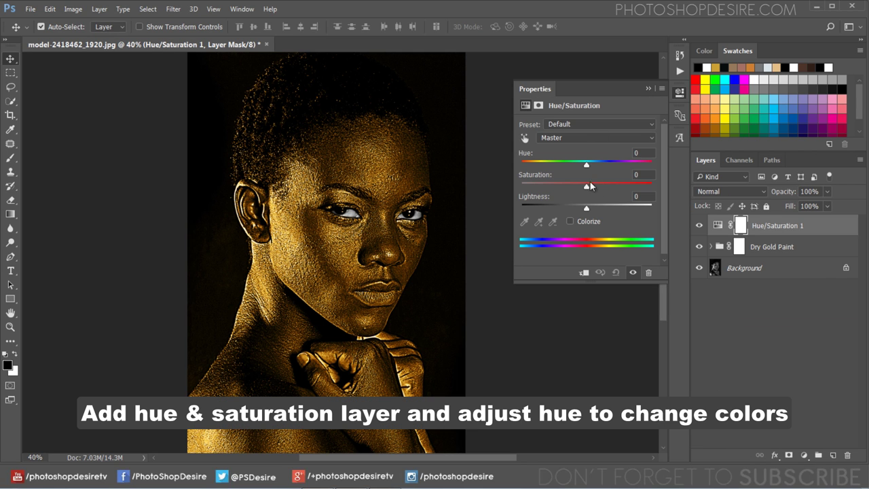
mouse_move(587, 168)
left_mouse_down()
mouse_move(533, 167)
mouse_move(573, 165)
mouse_move(509, 183)
mouse_move(590, 190)
left_mouse_up()
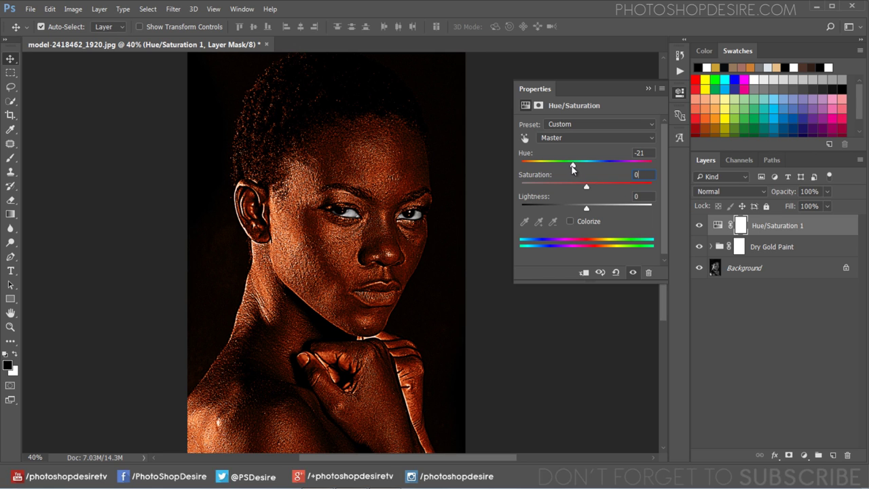
mouse_move(572, 165)
left_mouse_down()
mouse_move(542, 165)
mouse_move(551, 171)
left_mouse_up()
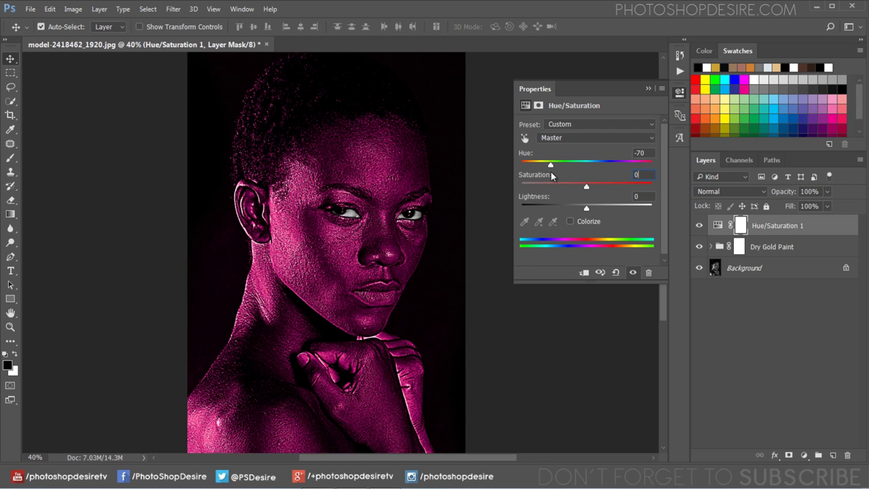
Step: Invert the Hue/Saturation 1 mask to black so the gold shows again
left_click(647, 88)
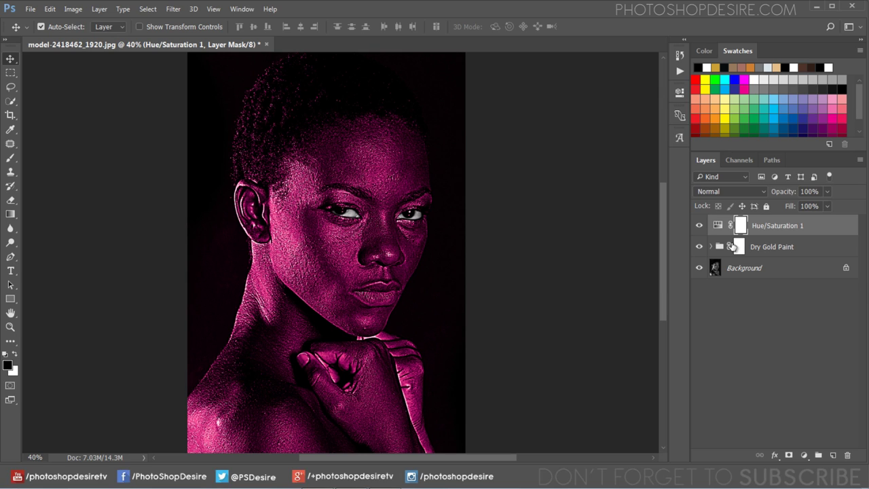
left_click(75, 9)
mouse_move(89, 37)
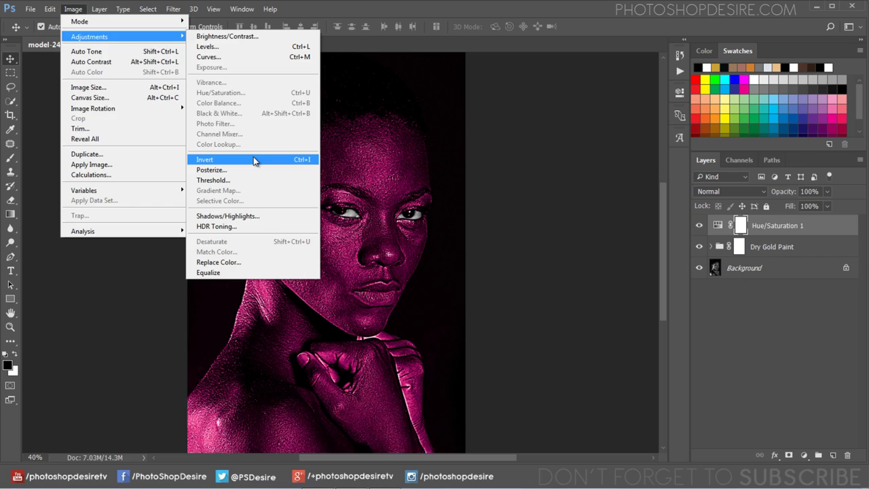
left_click(255, 160)
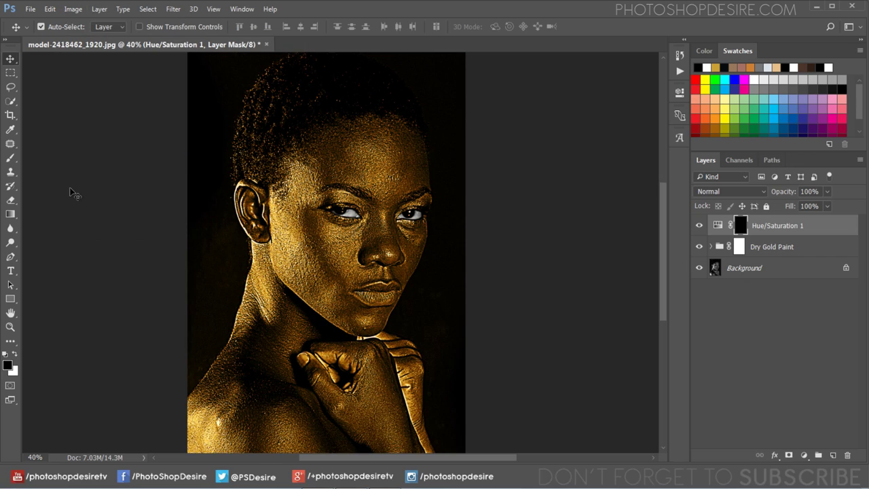
Step: Paint white on the Hue/Saturation 1 mask over the lips to reveal magenta
left_click(10, 157)
scroll(354, 288, "up", 3)
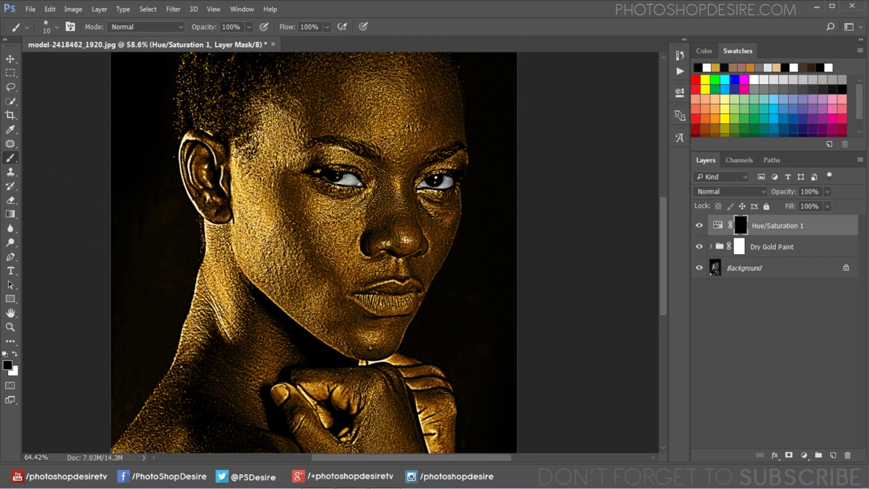
scroll(392, 307, "up", 3)
scroll(341, 278, "up", 3)
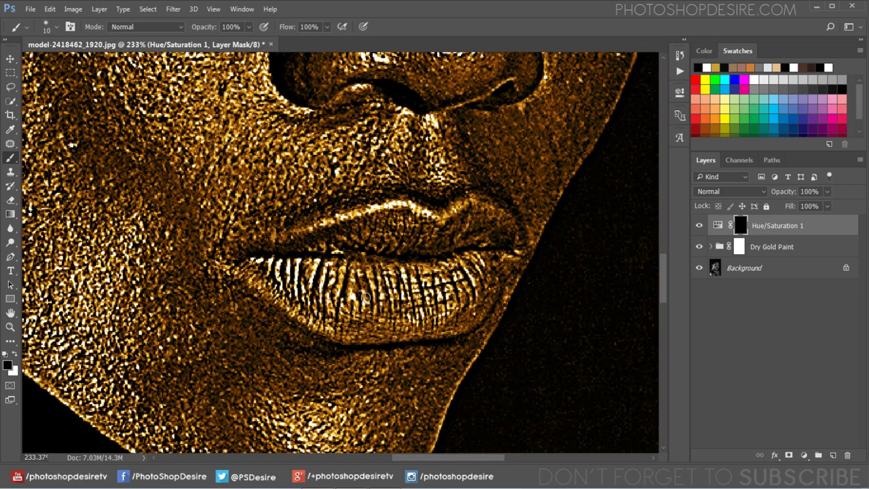
key("bracketright")
key("bracketright")
key("bracketright")
left_click(14, 353)
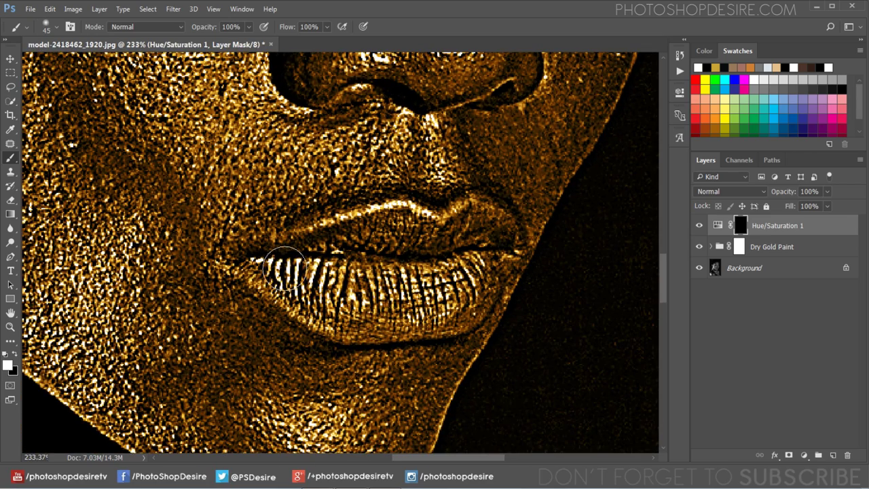
mouse_move(302, 270)
left_mouse_down()
mouse_move(374, 268)
mouse_move(381, 237)
mouse_move(427, 229)
mouse_move(484, 229)
mouse_move(494, 242)
mouse_move(485, 285)
mouse_move(452, 312)
mouse_move(324, 305)
mouse_move(268, 267)
left_mouse_up()
key("bracketleft")
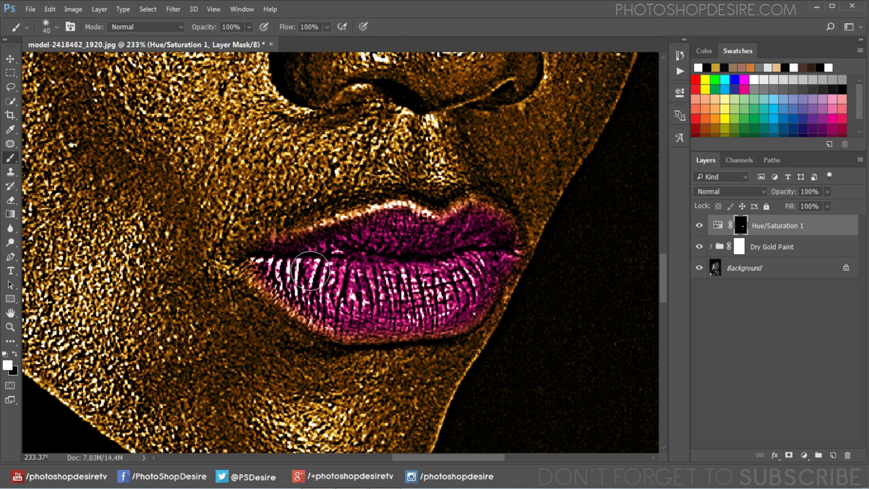
key("bracketleft")
key("bracketleft")
key("bracketleft")
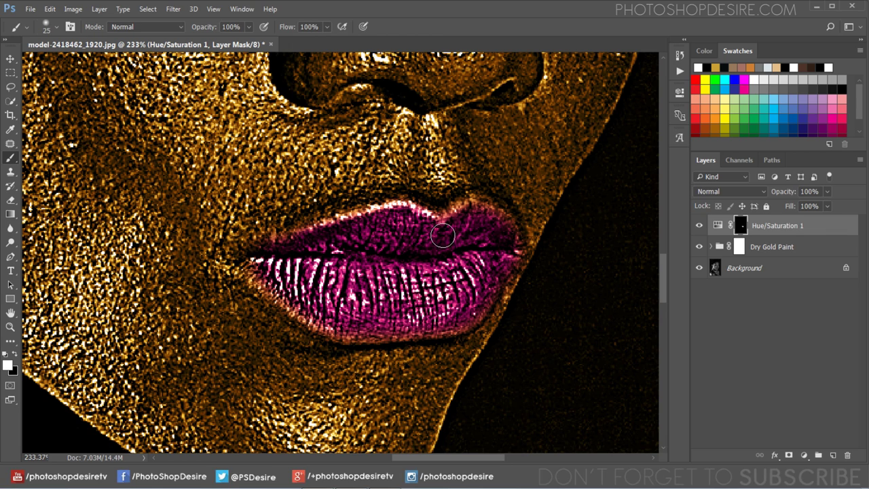
mouse_move(442, 234)
left_mouse_down()
mouse_move(465, 212)
mouse_move(508, 241)
left_mouse_up()
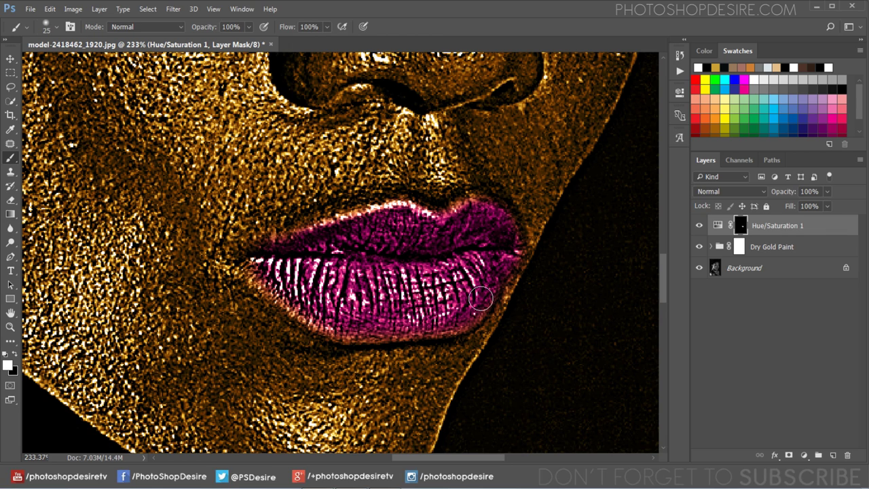
mouse_move(480, 297)
left_mouse_down()
mouse_move(406, 324)
mouse_move(286, 293)
mouse_move(259, 264)
mouse_move(295, 254)
left_mouse_up()
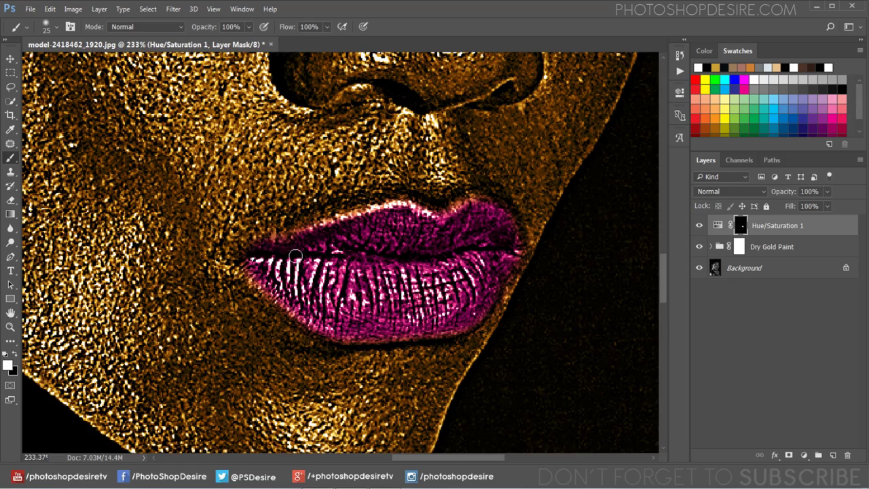
Step: Paint the thumbnail magenta through the mask
scroll(295, 255, "down", 5)
scroll(296, 254, "down", 2)
scroll(188, 319, "up", 5)
scroll(175, 265, "up", 1)
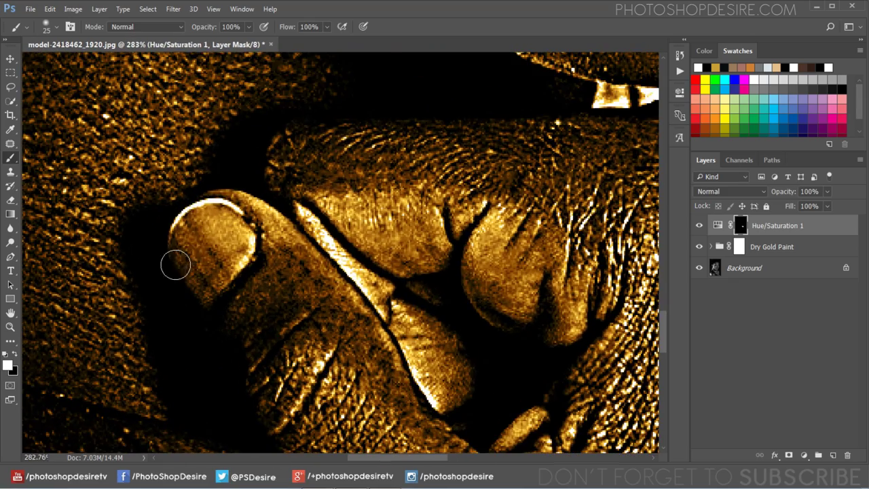
mouse_move(197, 219)
left_mouse_down()
mouse_move(227, 216)
mouse_move(245, 252)
mouse_move(249, 244)
mouse_move(201, 292)
mouse_move(182, 231)
mouse_move(209, 218)
mouse_move(204, 258)
mouse_move(251, 245)
mouse_move(208, 280)
mouse_move(173, 245)
mouse_move(205, 207)
mouse_move(217, 262)
mouse_move(198, 286)
left_mouse_up()
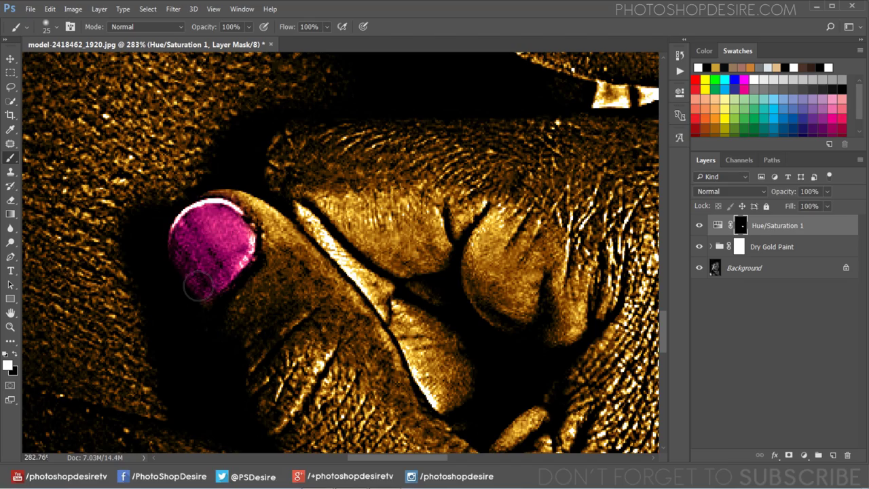
scroll(199, 287, "down", 10)
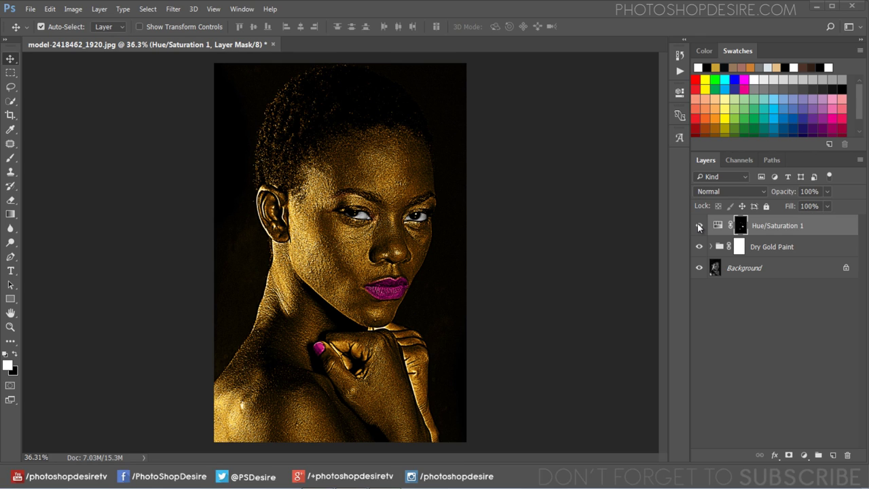
Step: Compare Hue/Saturation 1 on and off, then set its blend mode to Color
left_click(699, 227)
left_click(699, 227)
left_click(699, 227)
left_click(699, 227)
left_click(761, 227)
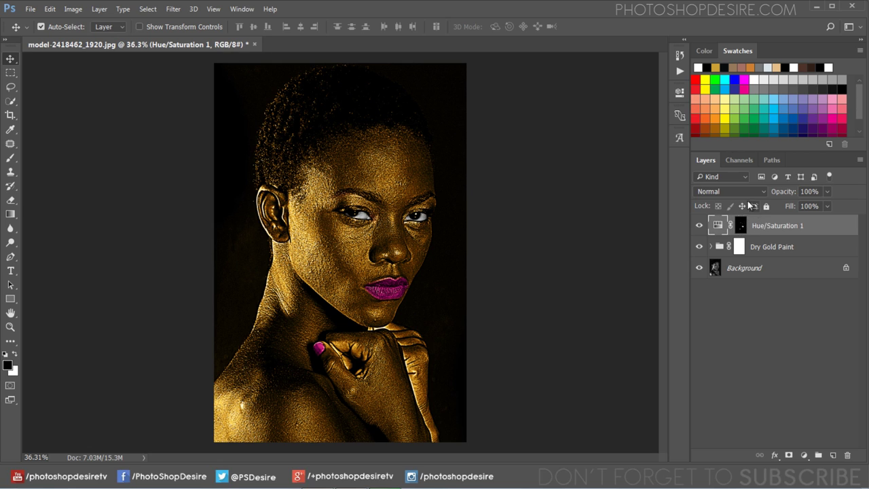
left_click(742, 192)
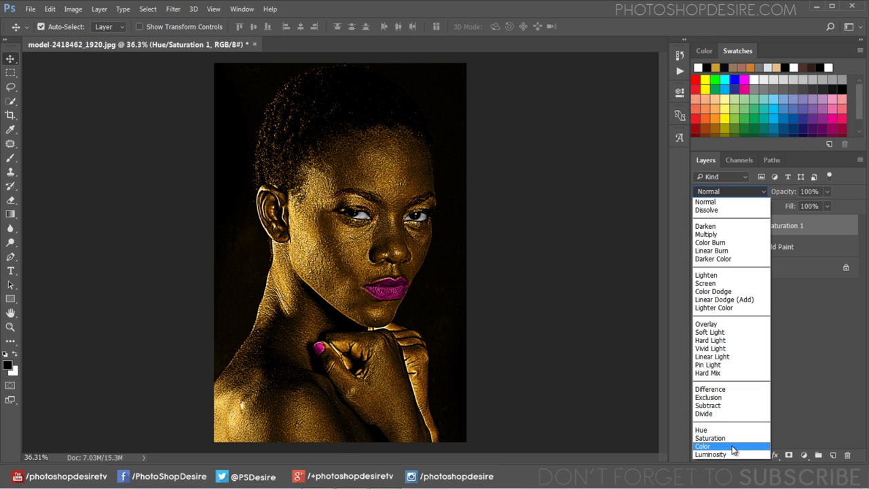
left_click(733, 447)
left_click(706, 231)
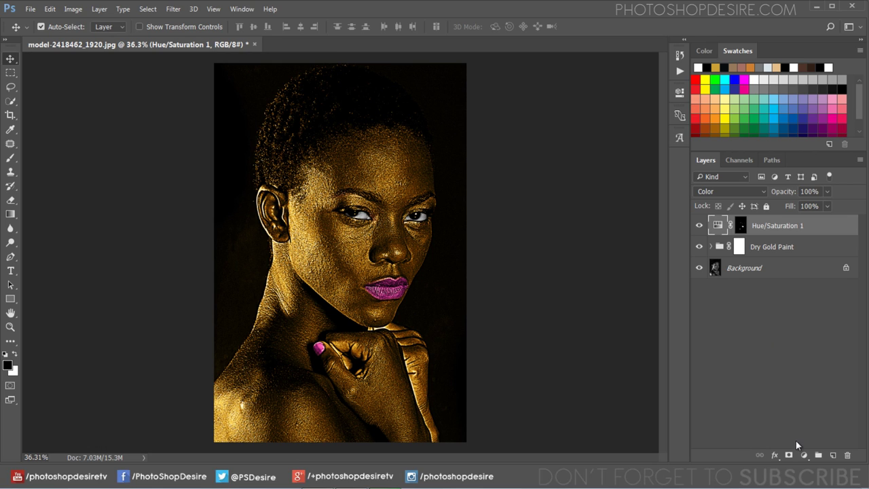
Step: Add Hue/Saturation 2 with hue shifted toward green, Color blending and 43% opacity
left_click(804, 455)
left_click(814, 317)
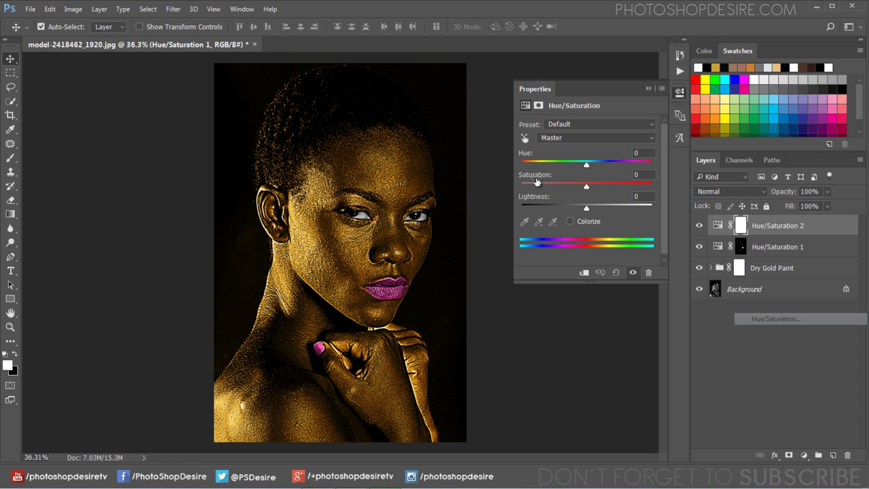
left_click_drag(585, 165, 644, 168)
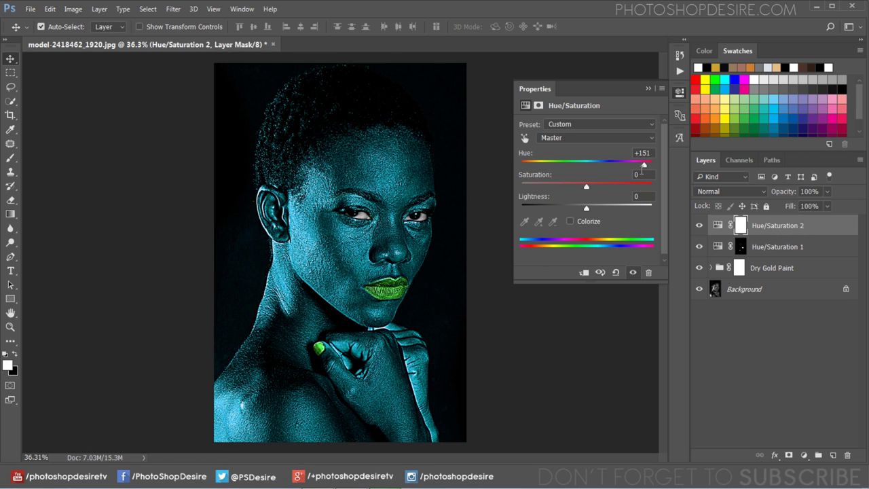
left_click(647, 89)
left_click(738, 191)
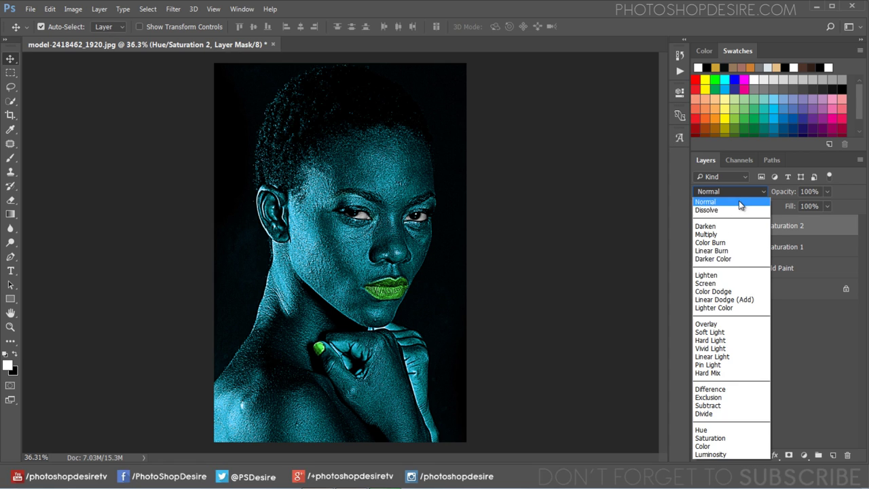
left_click(745, 443)
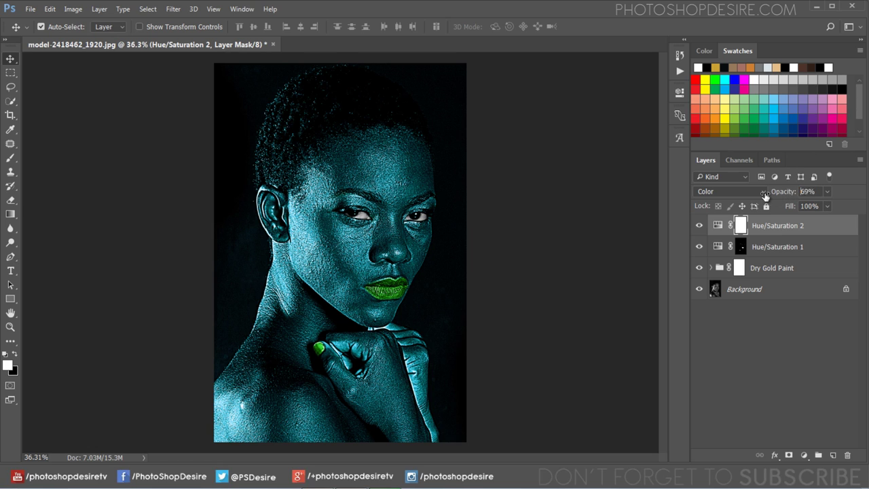
left_click_drag(788, 196, 752, 194)
Step: Invert the Hue/Saturation 2 mask to black to hide the green tint
left_click(743, 232)
left_click(72, 10)
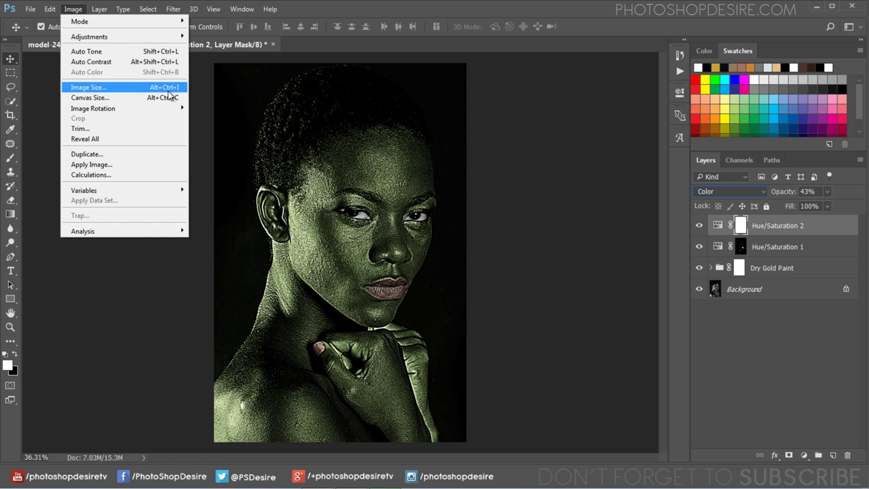
mouse_move(89, 37)
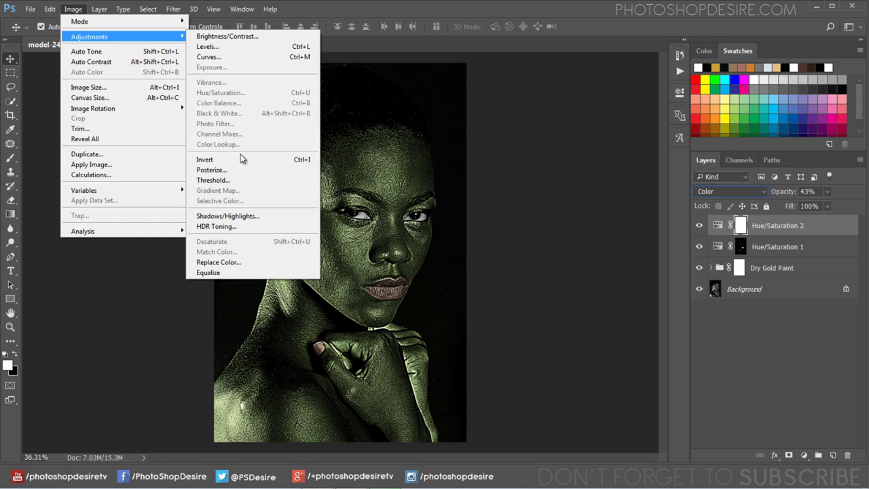
left_click(244, 159)
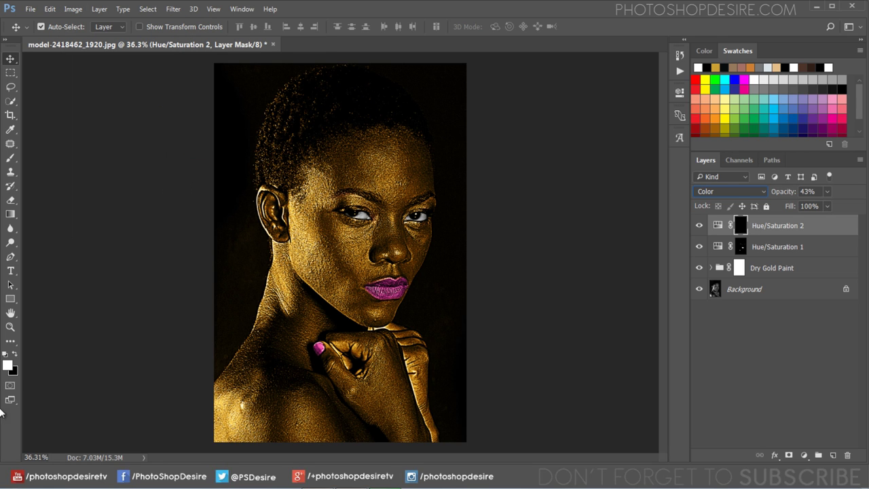
left_click(11, 158)
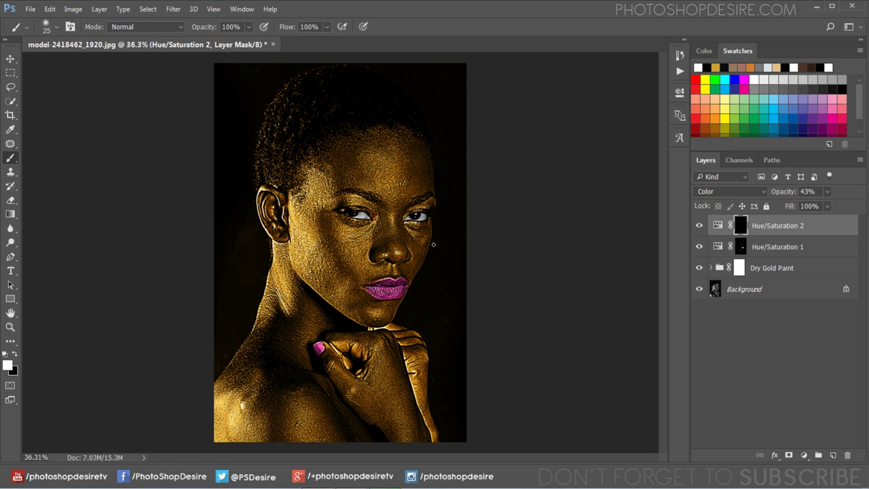
Step: Enlarge the brush and paint white on the Hue/Saturation 2 mask over the left upper eyelid
scroll(361, 225, "up", 3)
key("bracketright")
key("bracketright")
key("bracketright")
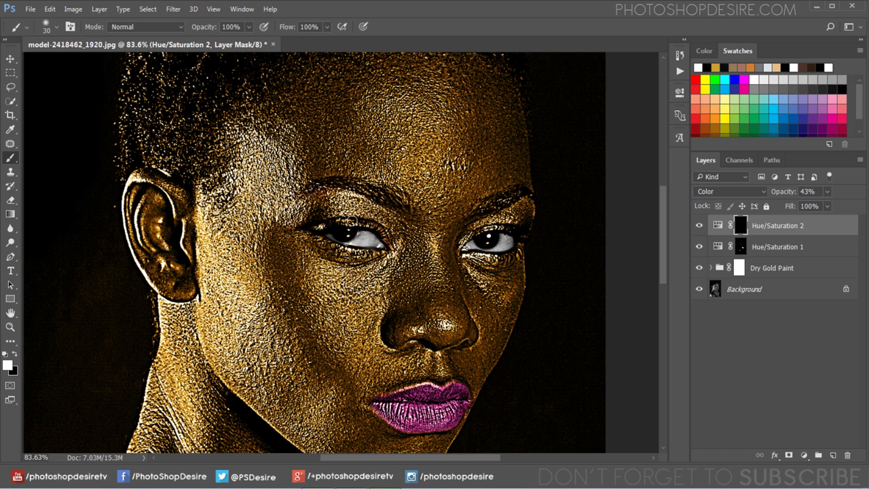
key("bracketright")
key("bracketright")
mouse_move(301, 211)
left_mouse_down()
mouse_move(371, 210)
mouse_move(396, 237)
mouse_move(350, 207)
mouse_move(302, 213)
left_mouse_up()
Step: Undo the stray right-eyelid stroke and repaint the right upper eyelid with a smaller brush
mouse_move(512, 212)
left_mouse_down()
mouse_move(521, 208)
mouse_move(525, 218)
mouse_move(461, 235)
mouse_move(500, 231)
left_mouse_up()
scroll(499, 233, "down", 3)
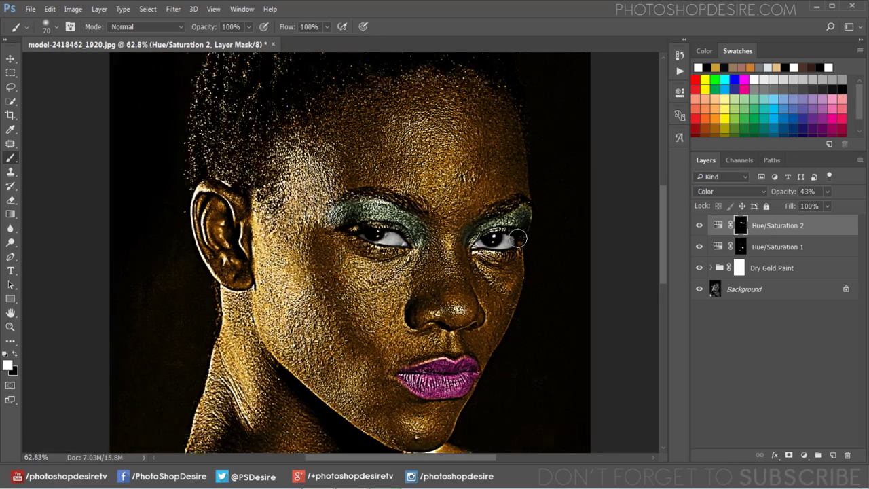
scroll(520, 249, "up", 7)
key("ctrl+alt+z")
key("ctrl+alt+z")
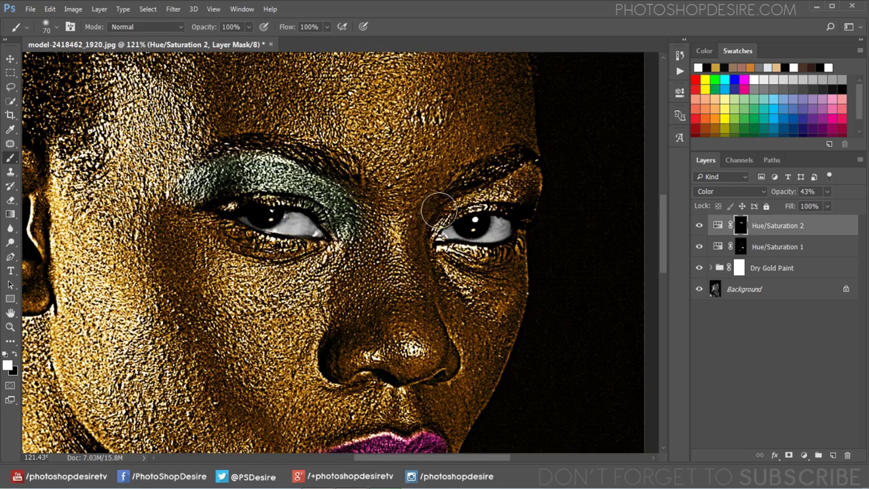
key("bracketleft")
key("bracketleft")
key("bracketleft")
key("bracketleft")
mouse_move(432, 232)
left_mouse_down()
mouse_move(461, 202)
mouse_move(527, 171)
mouse_move(533, 201)
left_mouse_up()
Step: Swap the painting colour to black and scroll the view down
key("x")
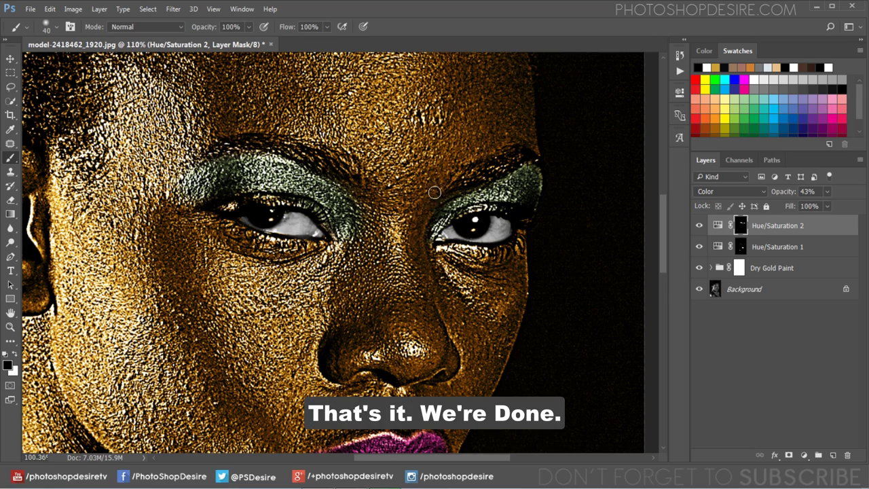
scroll(434, 193, "down", 5)
scroll(427, 197, "down", 2)
scroll(419, 202, "down", 1)
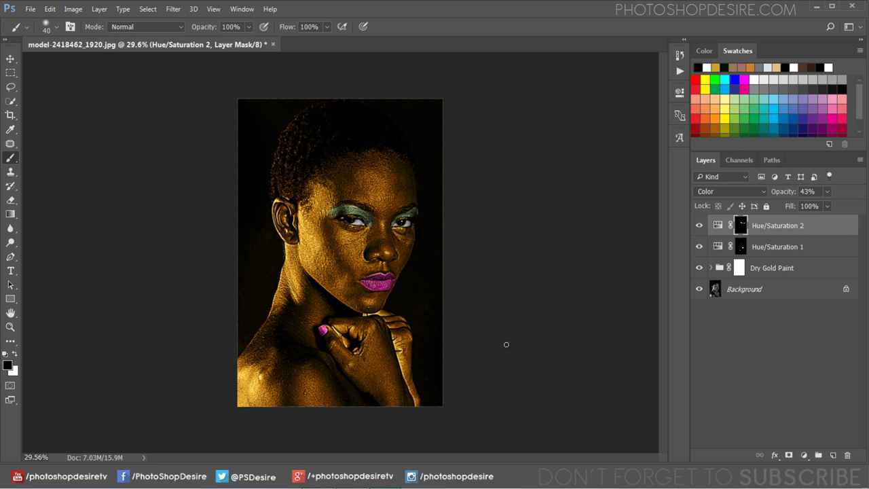
left_click(700, 291, "alt")
left_click(700, 290, "alt")
left_click(700, 290, "alt")
left_click(700, 291, "alt")
left_click(700, 290, "alt")
left_click(700, 290, "alt")
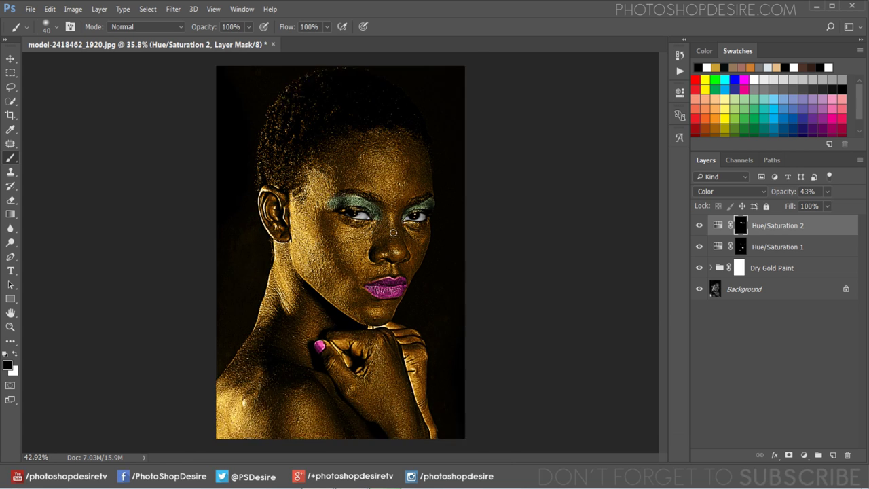
scroll(386, 233, "up", 2)
left_click(698, 290, "alt")
left_click(698, 291, "alt")
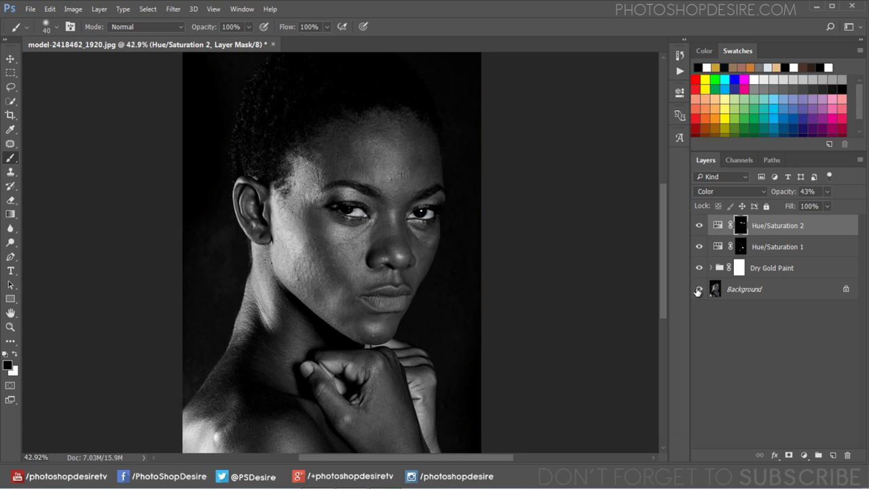